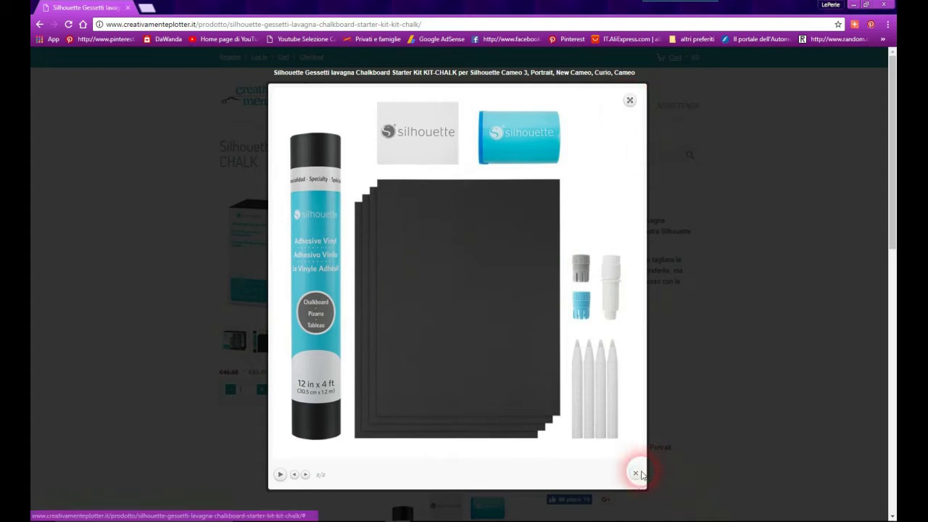
- Close the enlarged kit photo and check the regular and discounted prices on the Chalkboard Starter Kit page
left_click(637, 473)
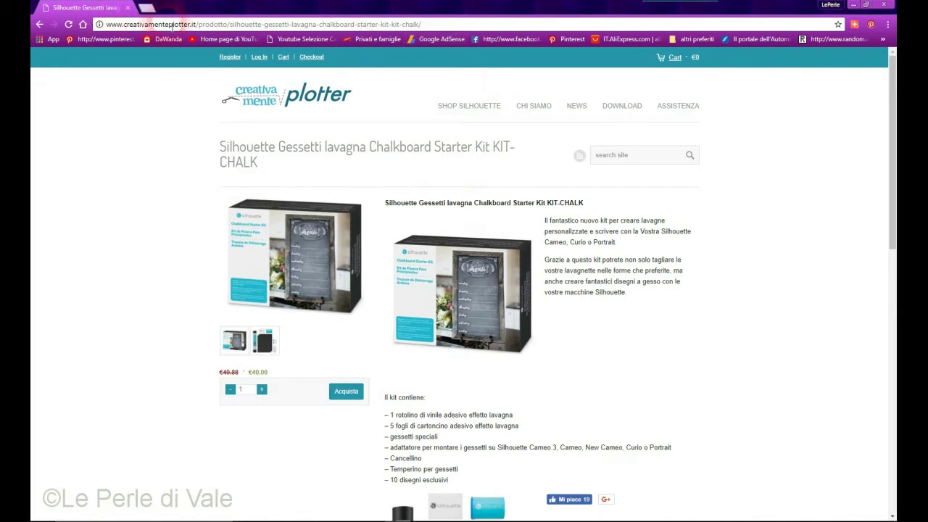
left_click(414, 327)
left_click(239, 380)
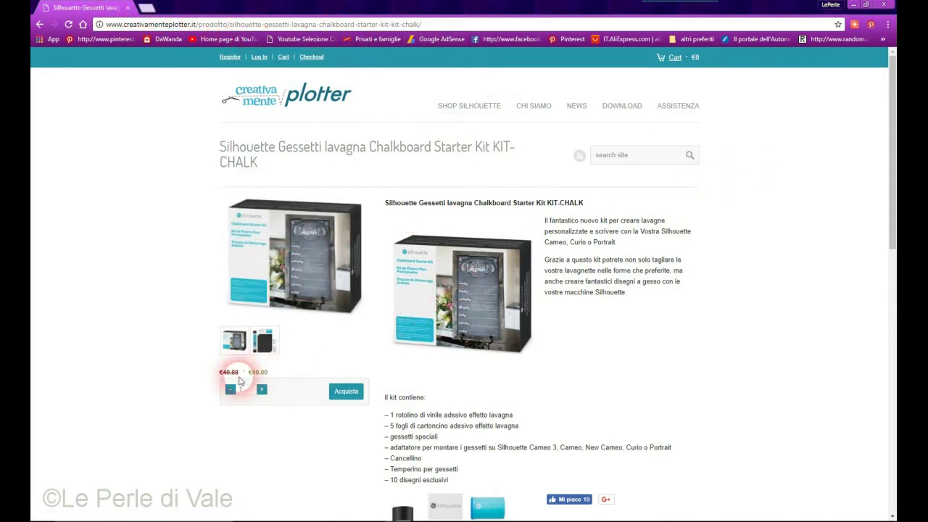
left_click(235, 375)
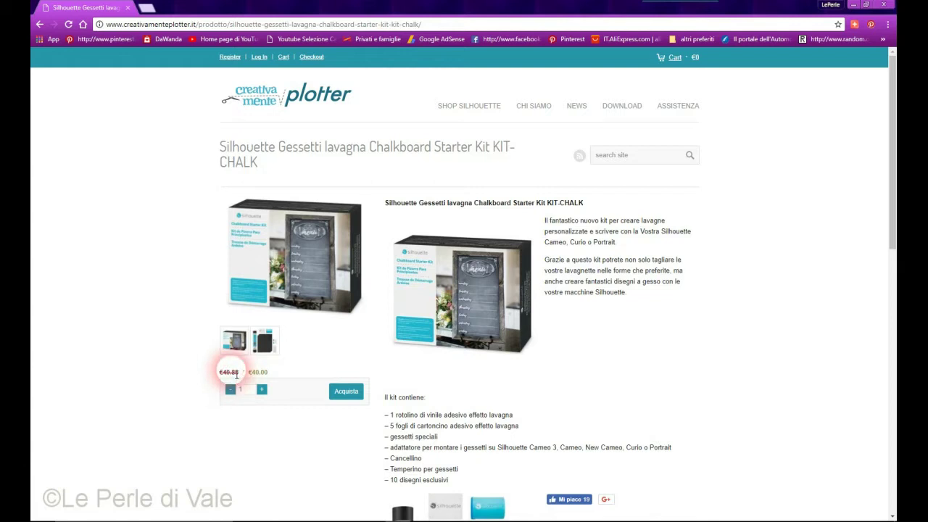
left_click(230, 381)
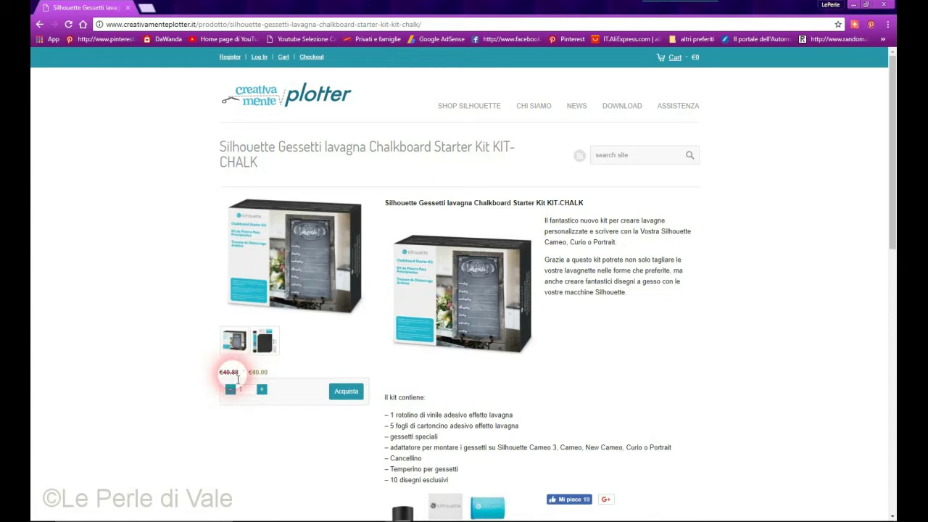
left_click(248, 381)
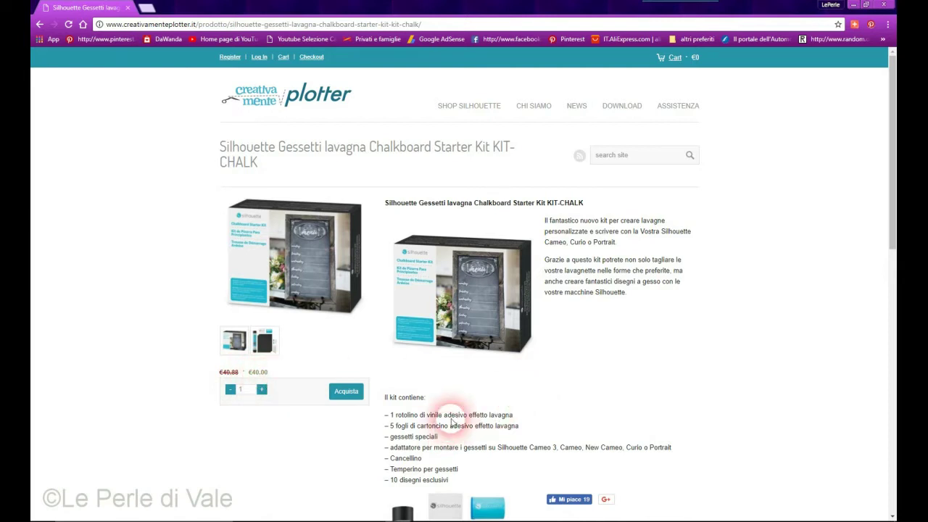
- Read through the kit's contents list, product photo and related products on the page
scroll(471, 406, "down", 2)
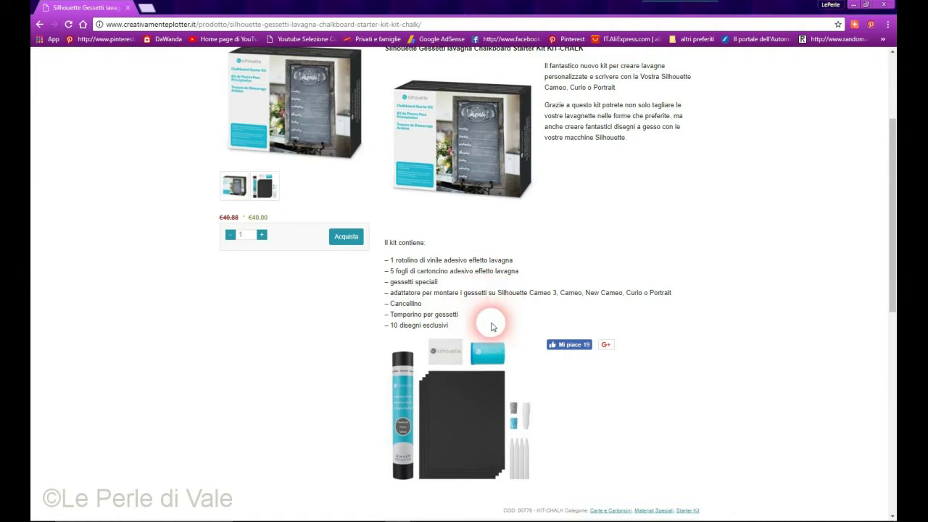
mouse_move(435, 394)
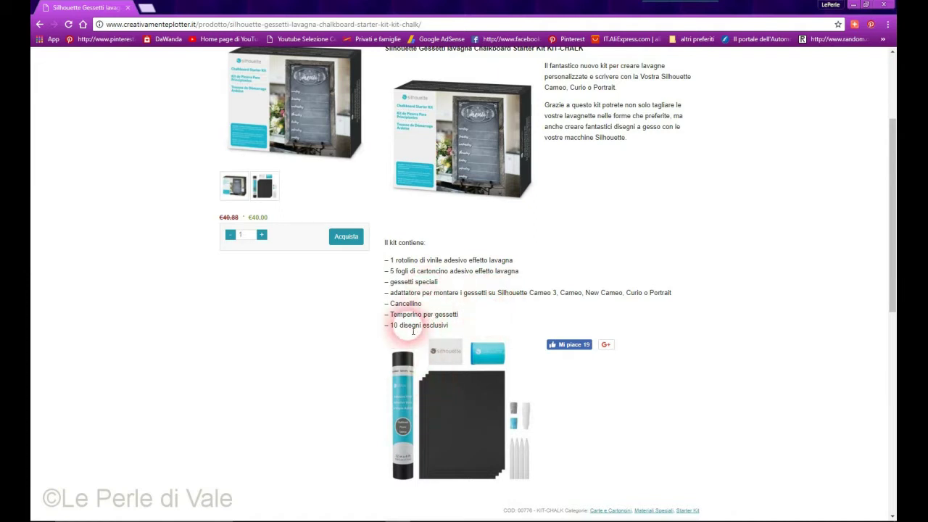
scroll(559, 356, "down", 2)
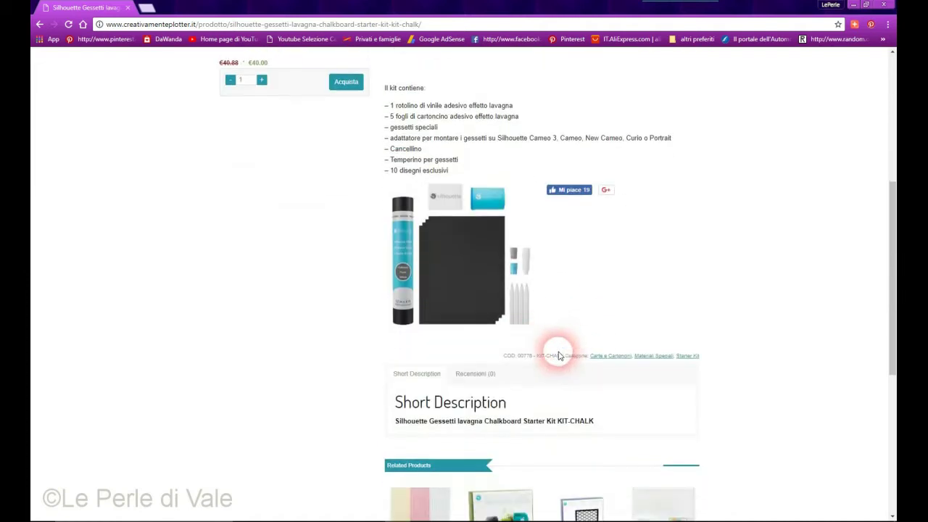
scroll(558, 345, "down", 2)
scroll(554, 331, "up", 6)
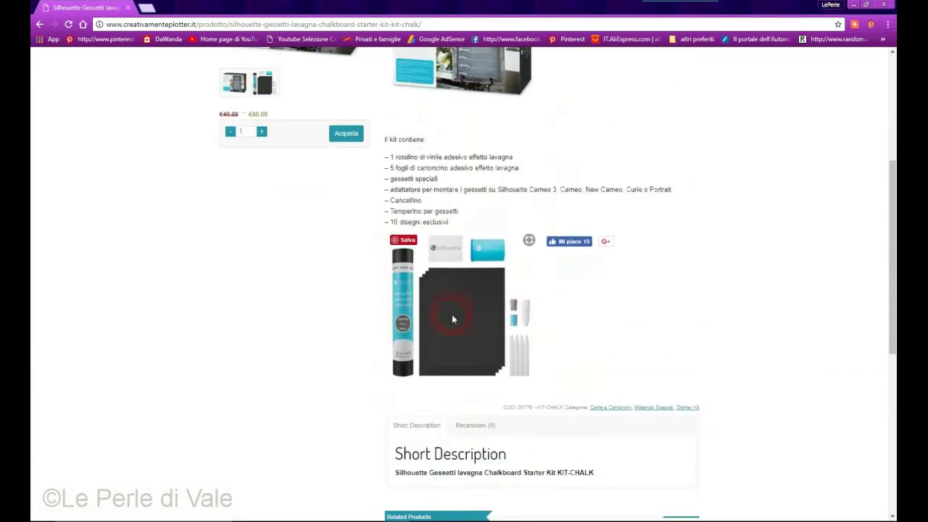
left_click(540, 500)
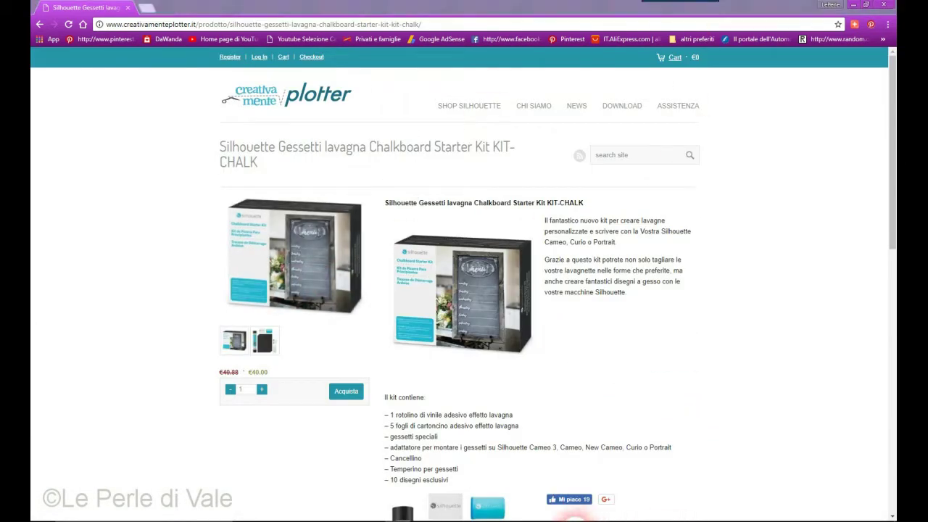
scroll(586, 365, "up", 1)
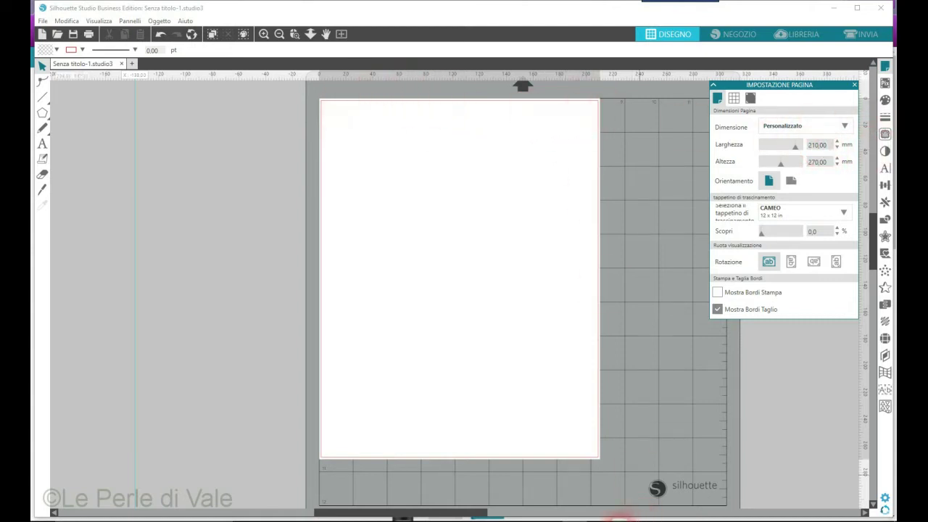
- In Silhouette Studio, draw a regular pentagon about 145 × 139 mm in the upper part of the page
mouse_move(42, 112)
left_click(104, 113)
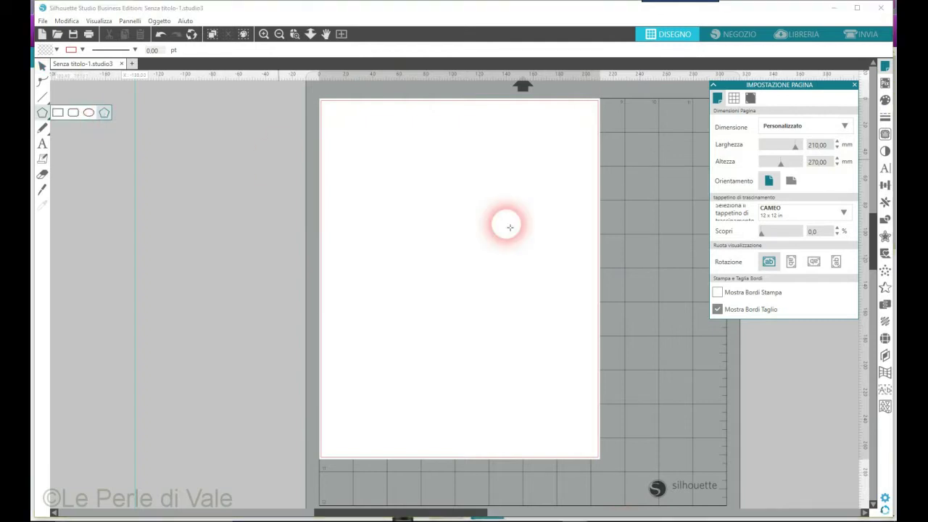
left_click_drag(413, 233, 491, 254)
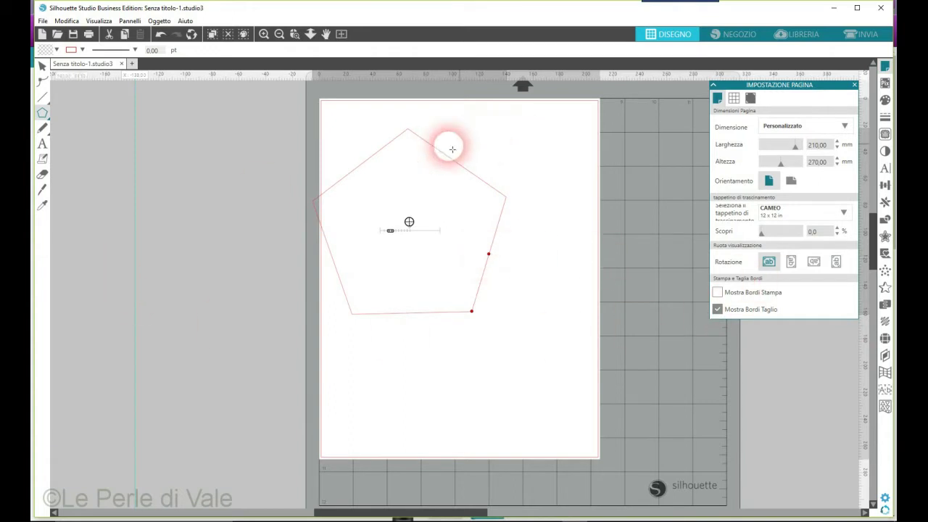
- Select the pentagon, reduce it to three sides, and enlarge it to about 208 × 205 mm
left_click(40, 130)
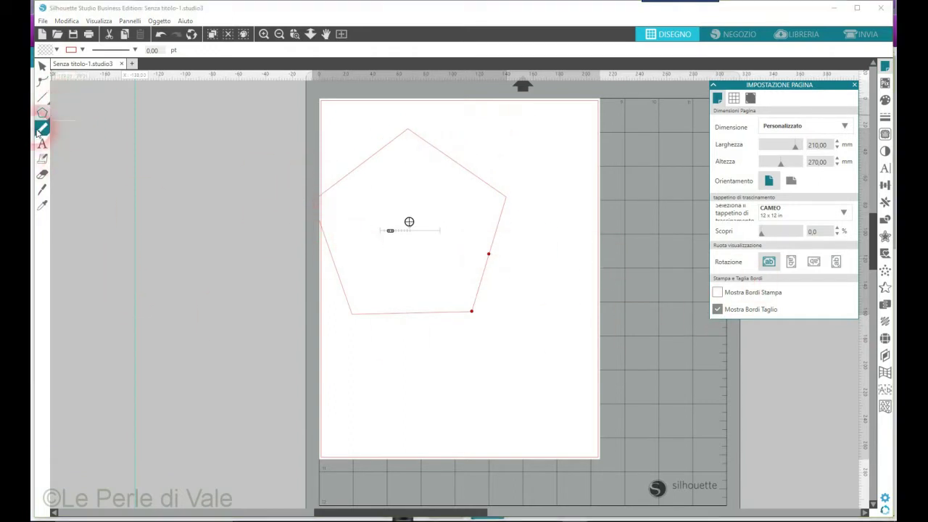
left_click(42, 113)
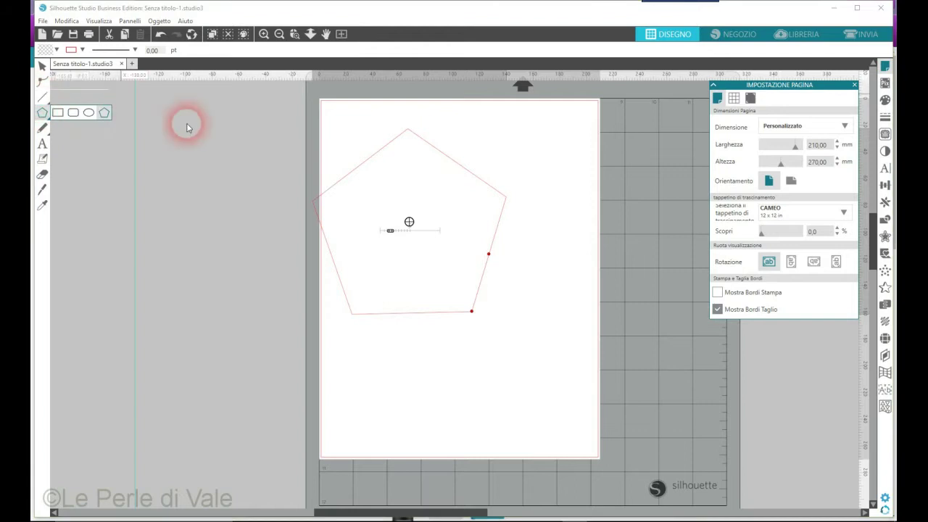
left_click(42, 65)
left_click(498, 265)
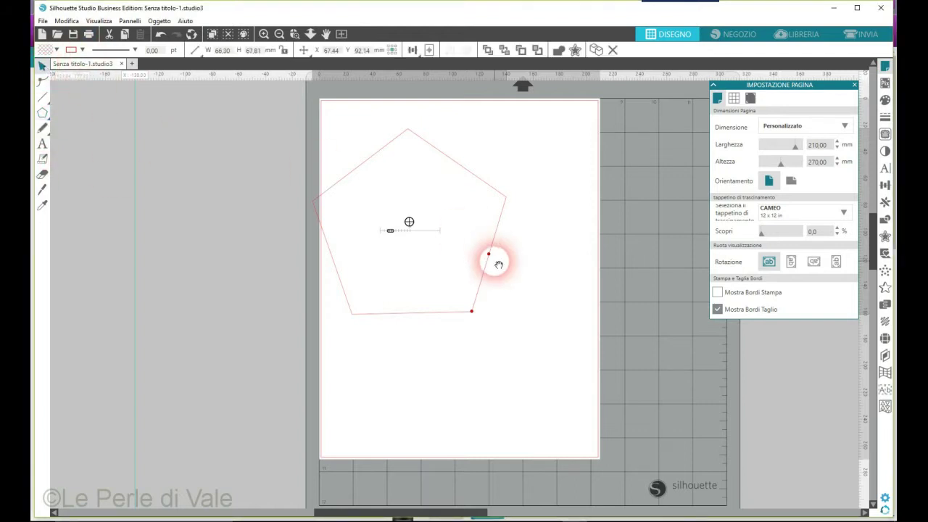
left_click(41, 83)
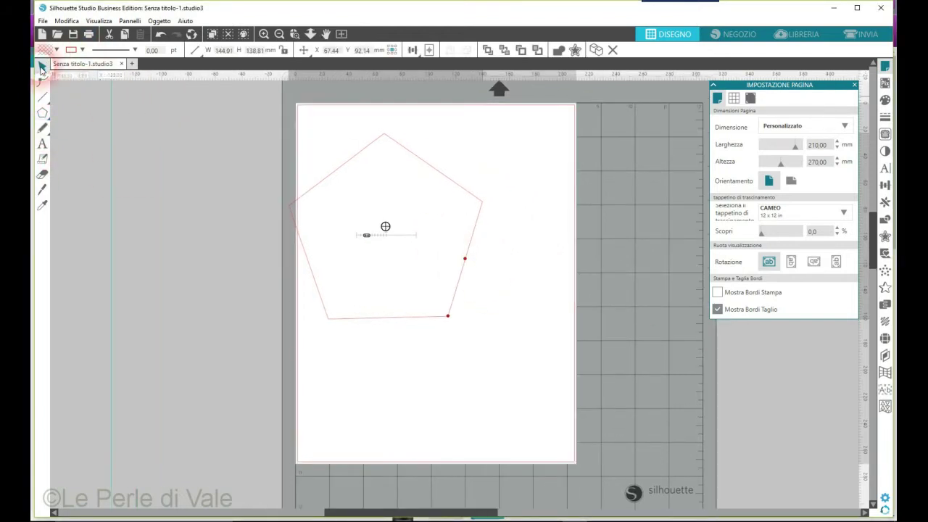
left_click(473, 285)
left_click_drag(475, 286, 499, 297)
left_click(409, 247)
mouse_move(409, 246)
left_mouse_down()
mouse_move(422, 245)
mouse_move(403, 245)
left_mouse_up()
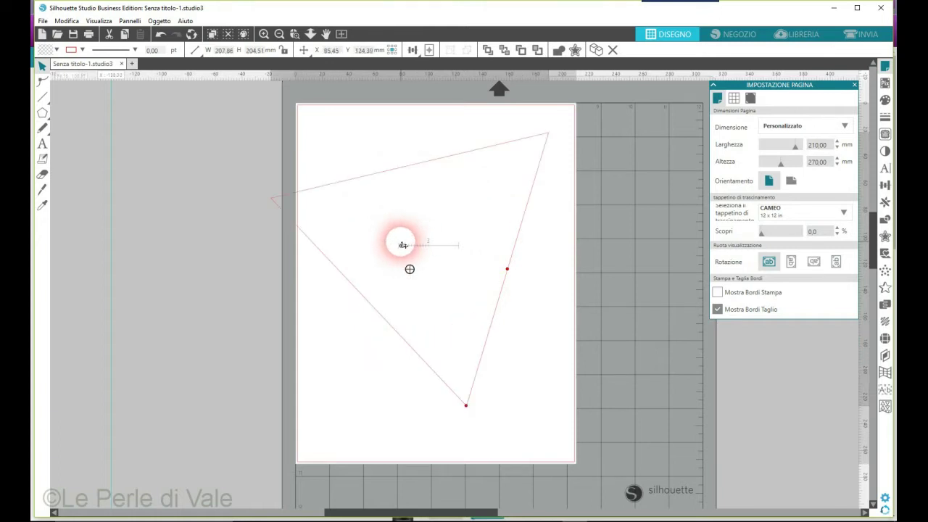
- Rotate the triangle until its upper edge is horizontal and one corner points straight down
left_click(692, 299)
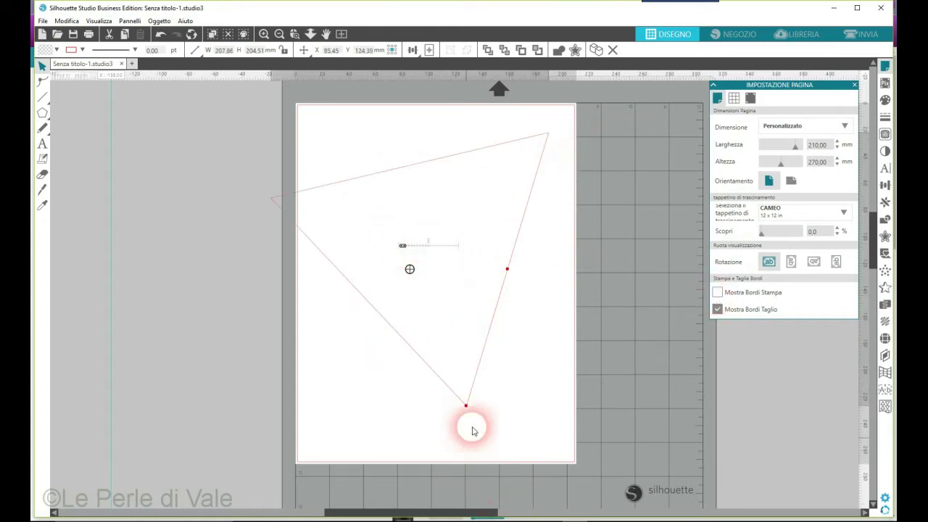
left_click(466, 404)
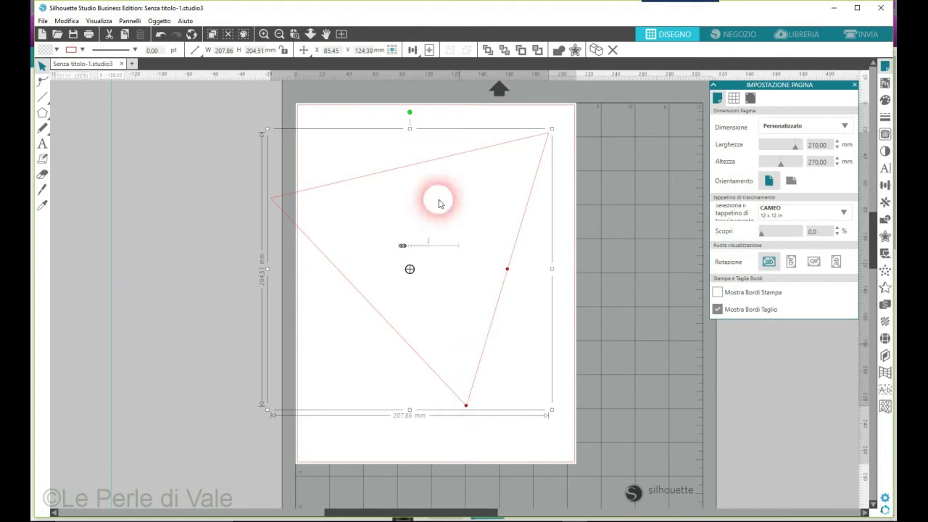
left_click_drag(412, 115, 441, 118)
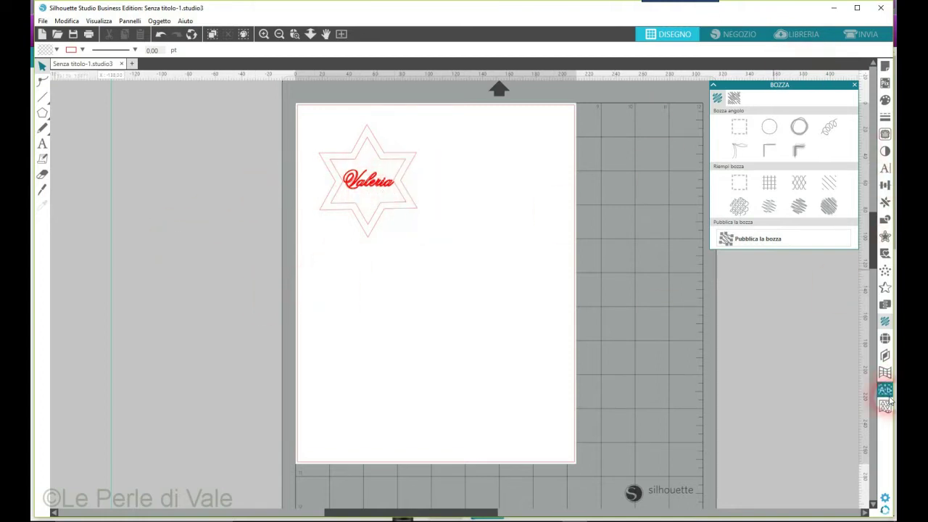
left_click(885, 355)
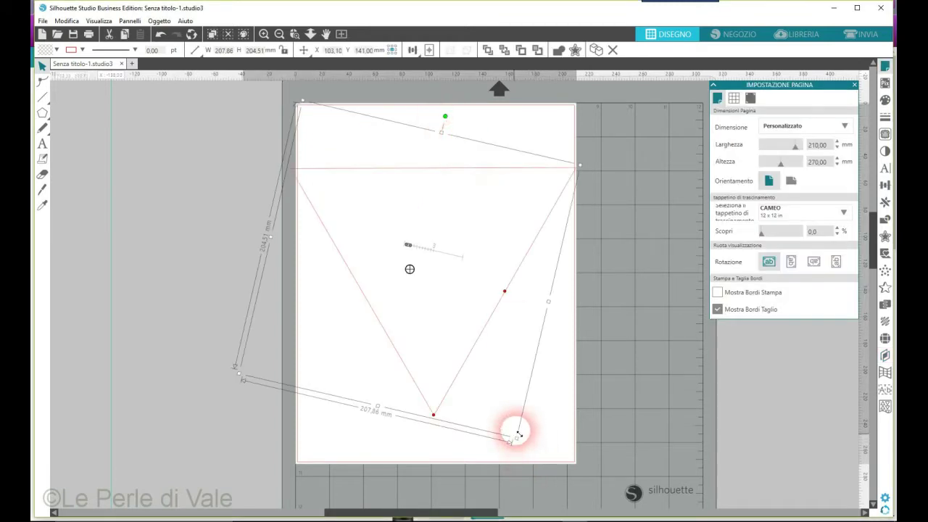
- Scale the triangle down to about 137 × 135 mm and move it inward, away from the page edges
left_click_drag(518, 434, 454, 319)
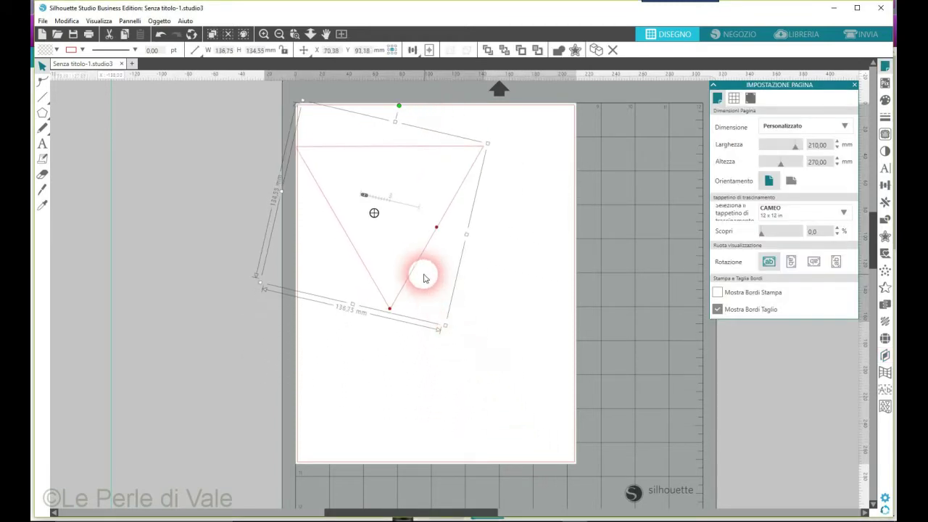
left_click_drag(416, 269, 453, 323)
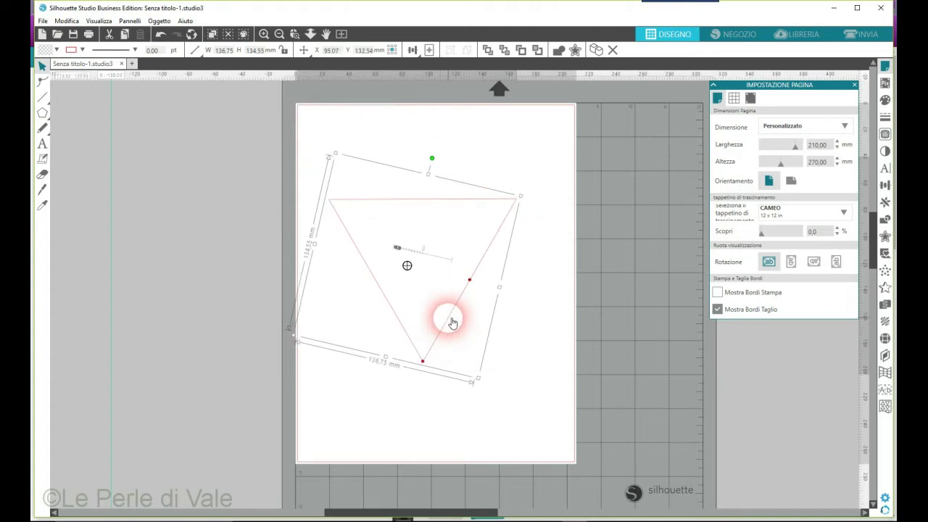
- Duplicate the triangle and rotate the copy to point upward over the original, forming a six-pointed star
right_click(452, 323)
left_click(494, 132)
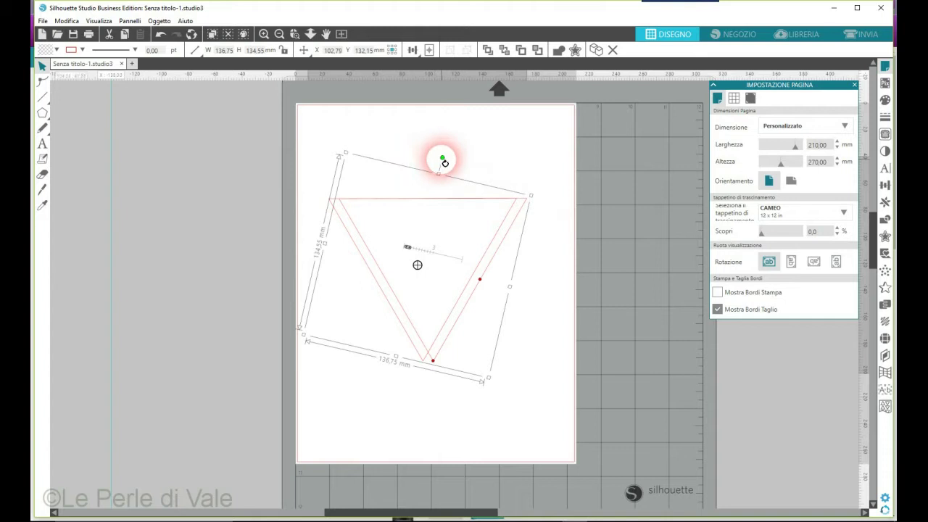
left_click_drag(444, 161, 481, 259)
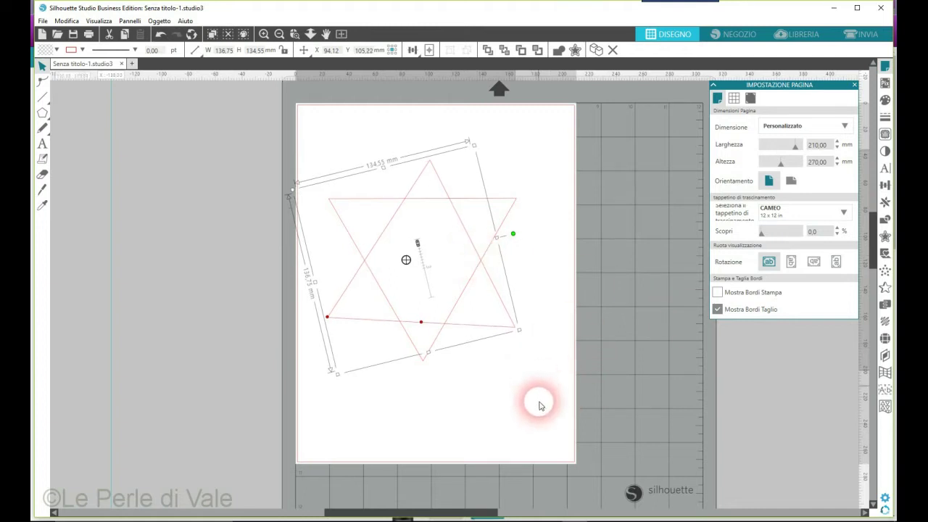
left_click(483, 425)
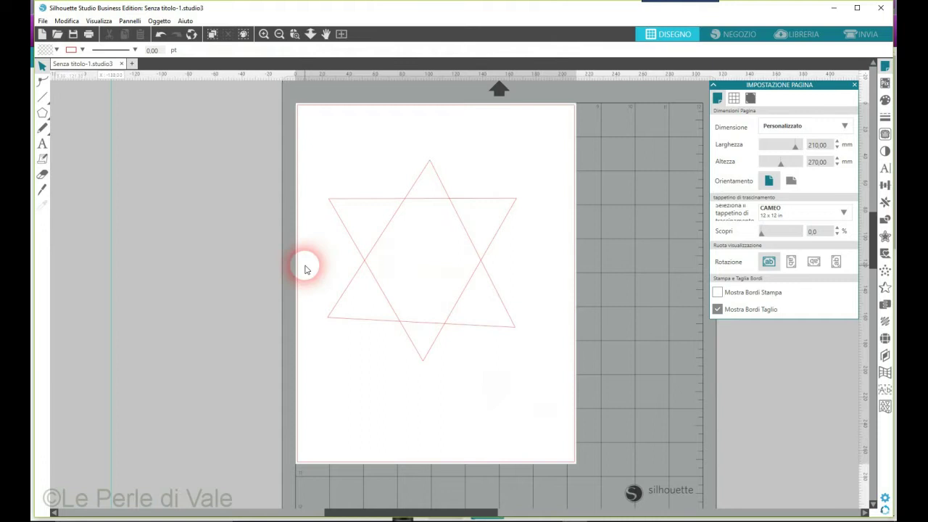
- Try to weld the two overlapping triangles into a single star outline, and undo the weld
left_click_drag(317, 142, 522, 311)
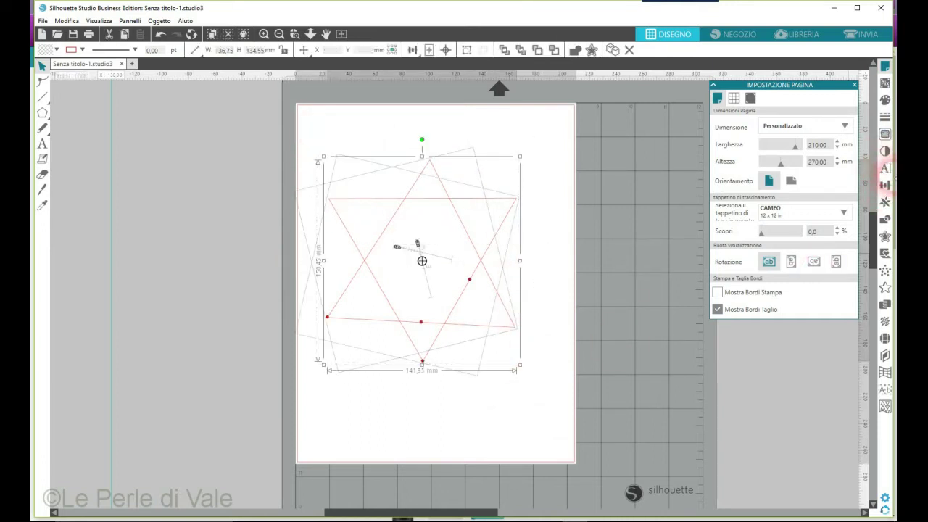
left_click(885, 219)
left_click(739, 114)
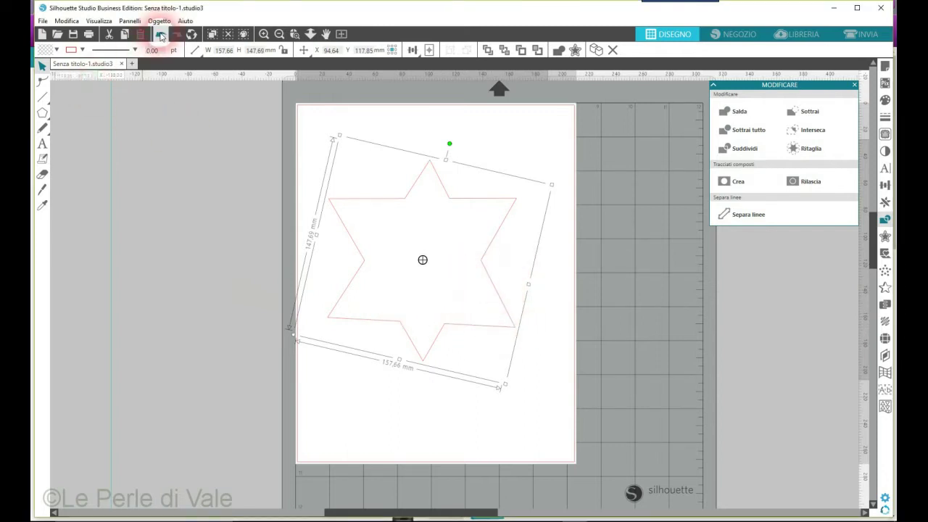
left_click(161, 36)
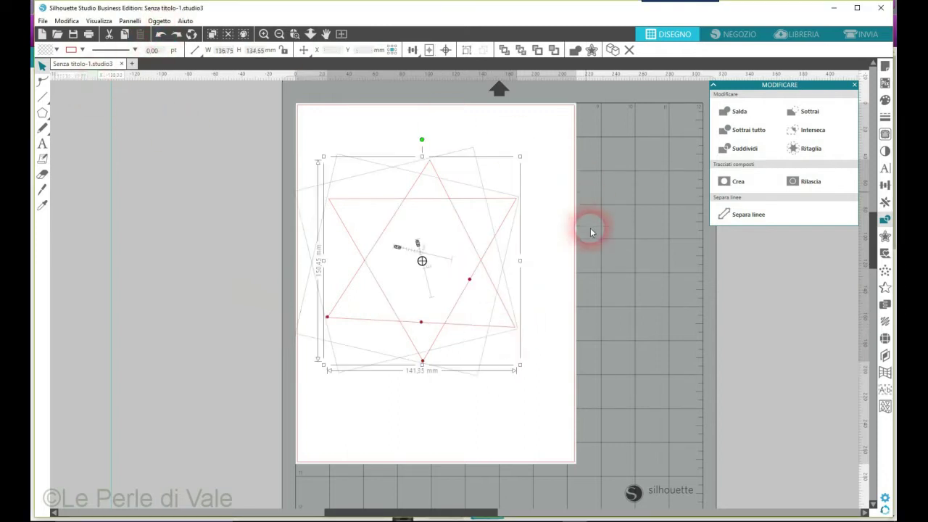
- Fine-tune the rotation and position of the overlapping triangles so the star's six points are evenly spaced
left_click(542, 176)
left_click(430, 160)
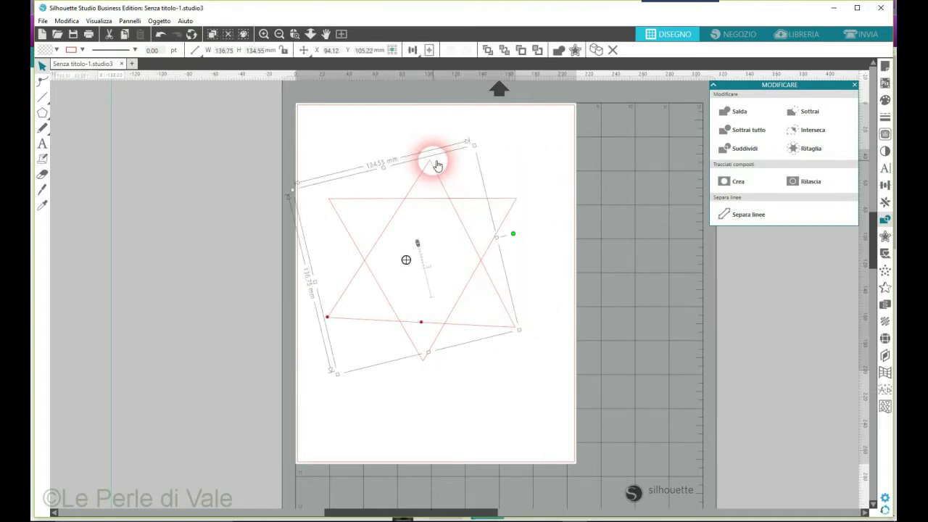
left_click_drag(517, 237, 441, 349)
left_click(447, 155)
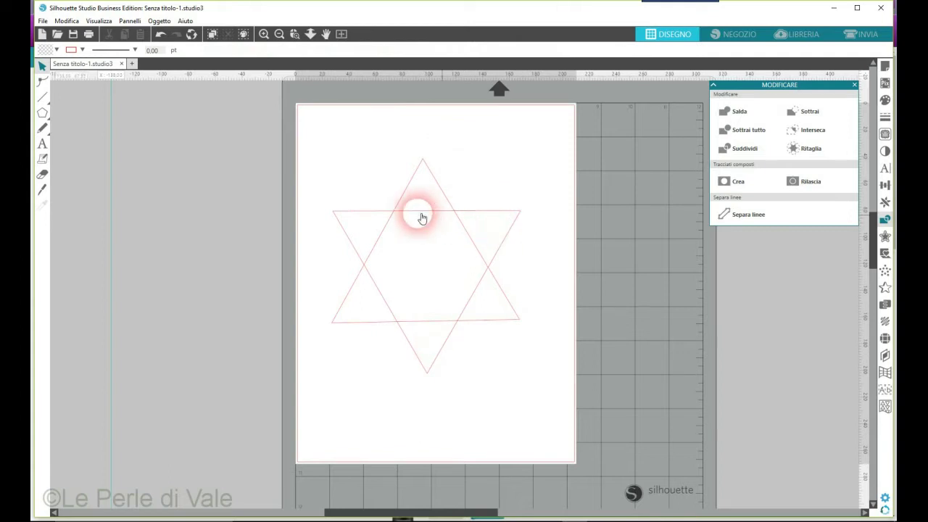
left_click(432, 168)
left_click_drag(432, 168, 435, 174)
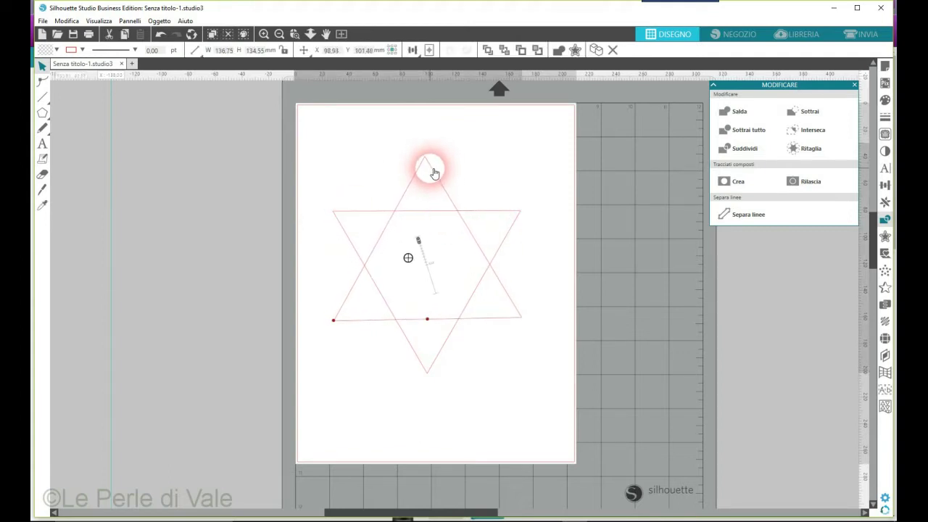
left_click(441, 162)
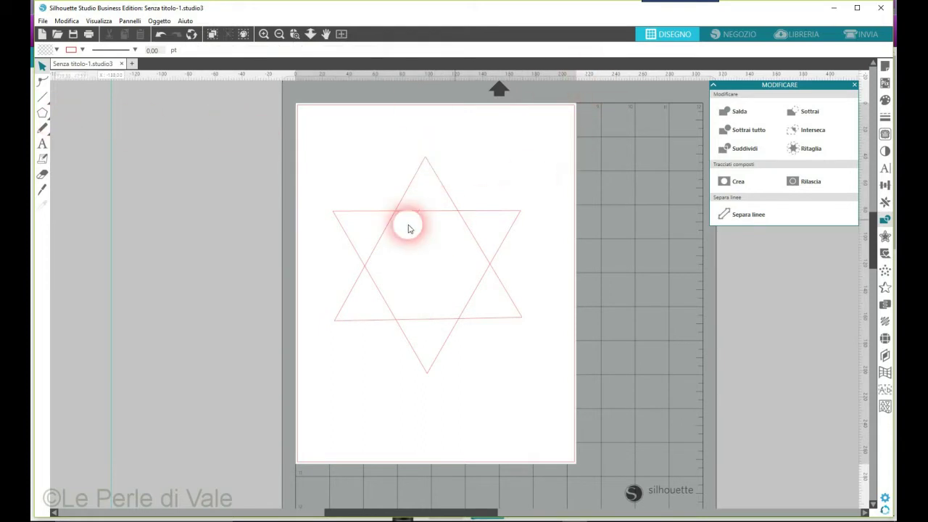
left_click(43, 82)
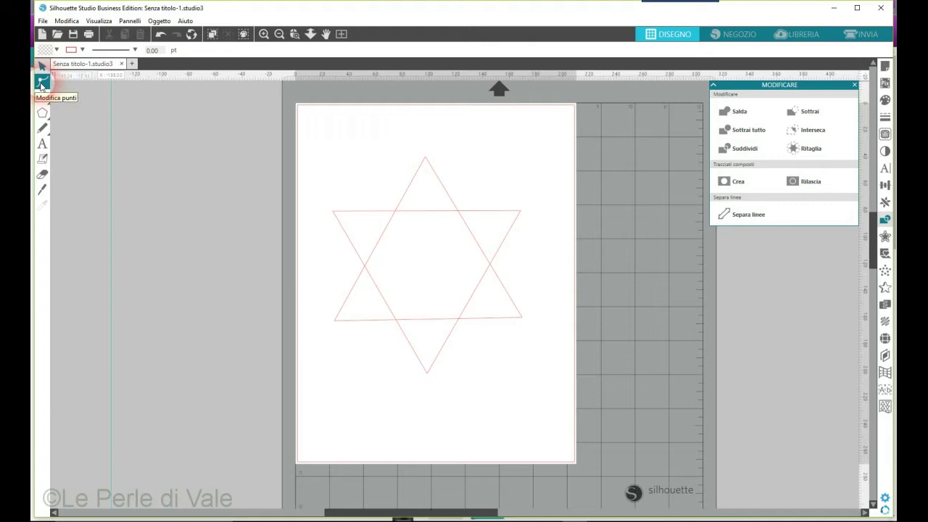
left_click(411, 118)
left_click(423, 194)
left_click(457, 85)
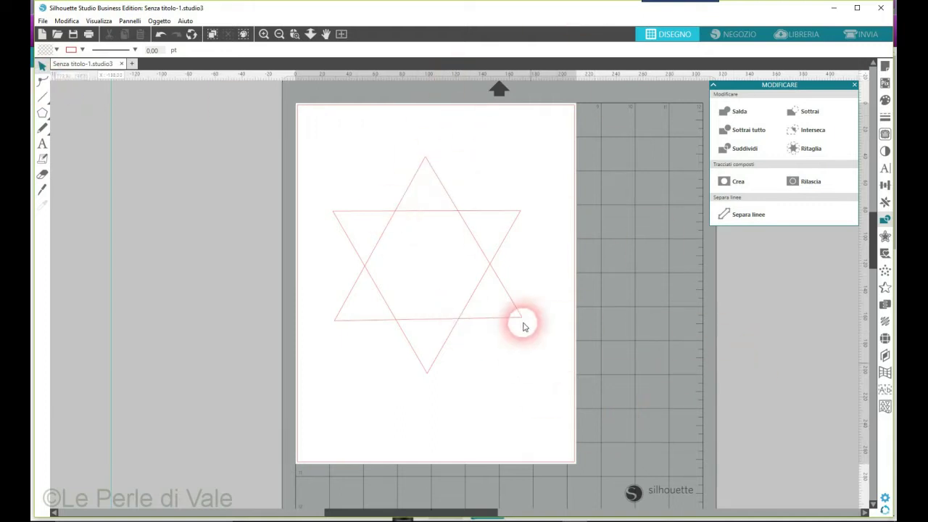
- Weld the two overlapping triangles into a single six-pointed star outline
left_click_drag(302, 151, 610, 377)
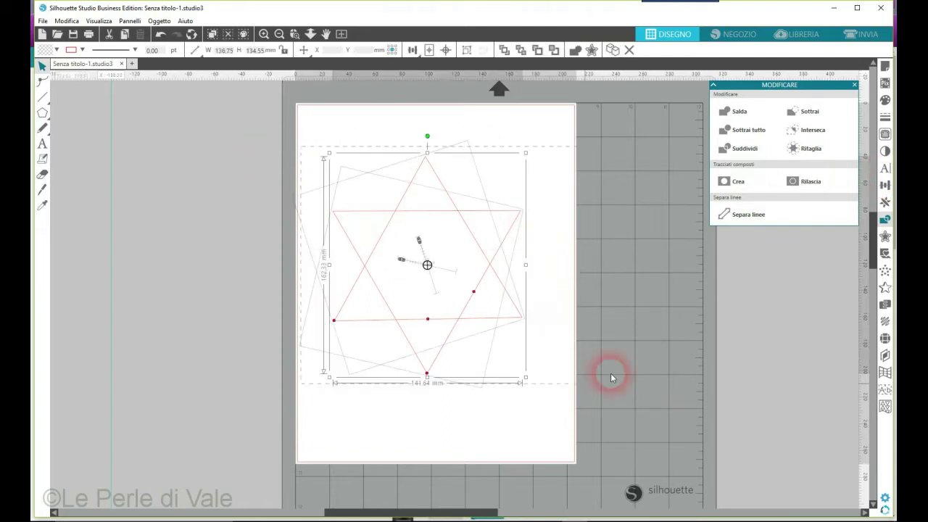
left_click(887, 222)
left_click(886, 222)
left_click(733, 111)
left_click(553, 378)
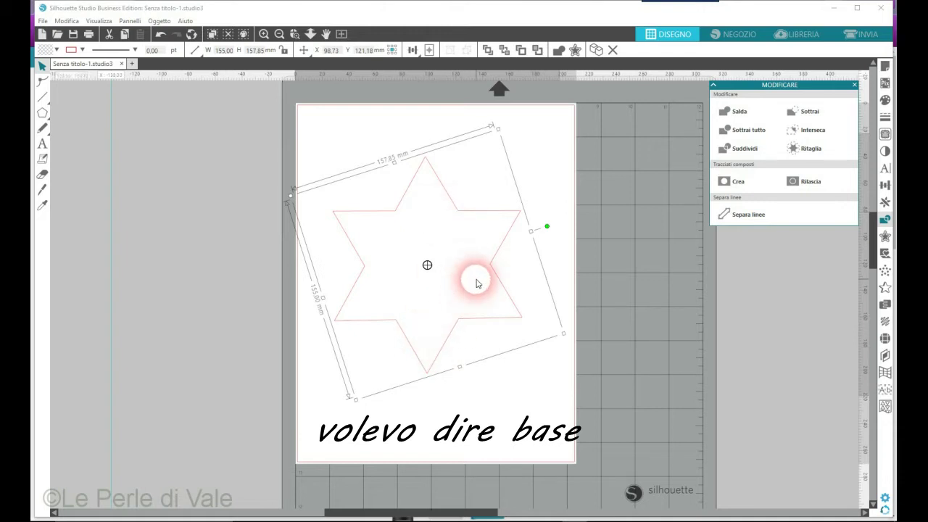
- Duplicate the welded star and scale the copy proportionally to a width of 120 mm
right_click(520, 236)
left_click(544, 313)
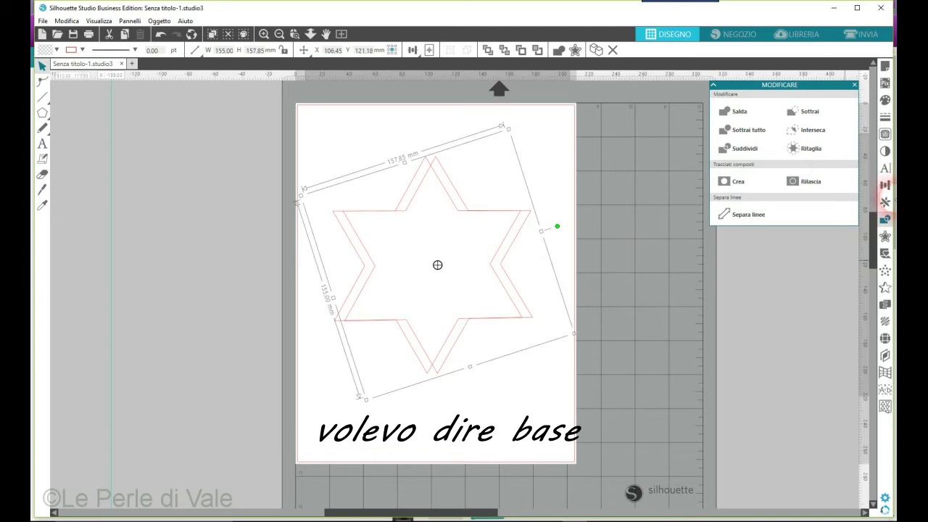
left_click(886, 187)
left_click(733, 98)
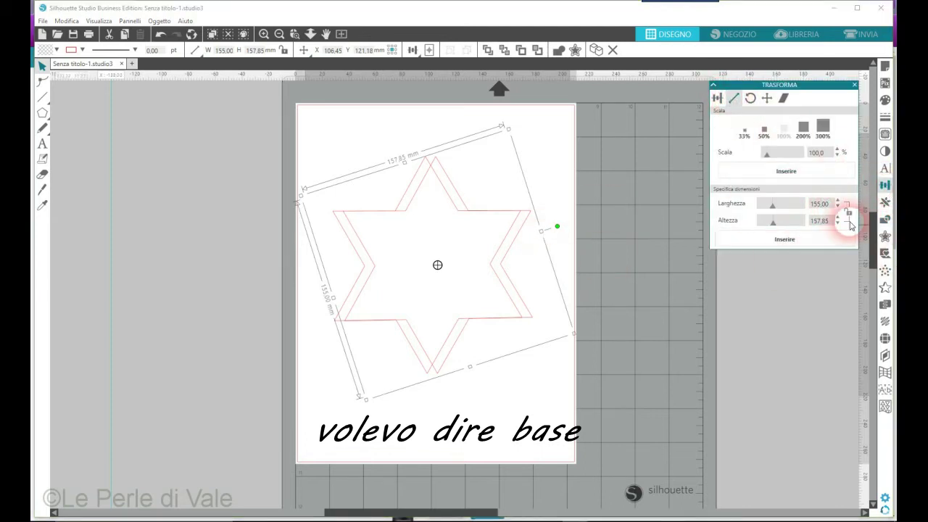
left_click(832, 204)
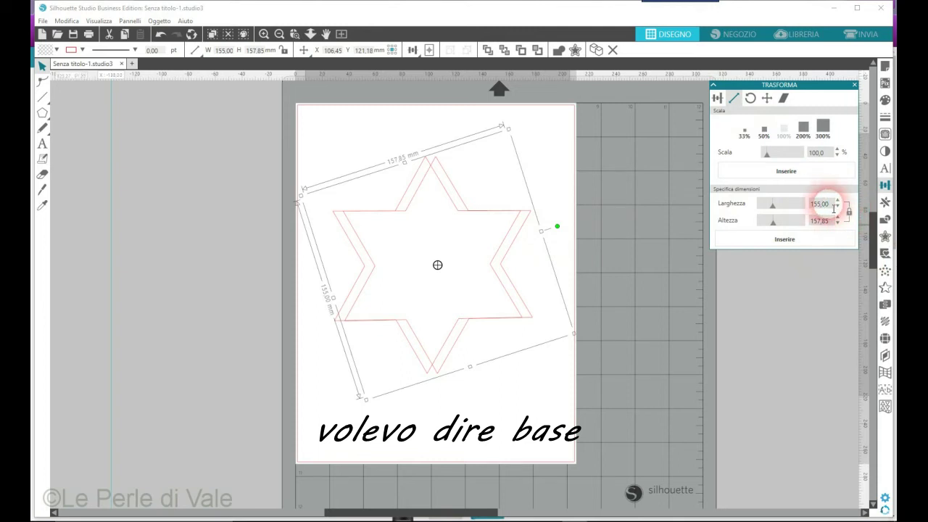
left_click_drag(830, 203, 809, 210)
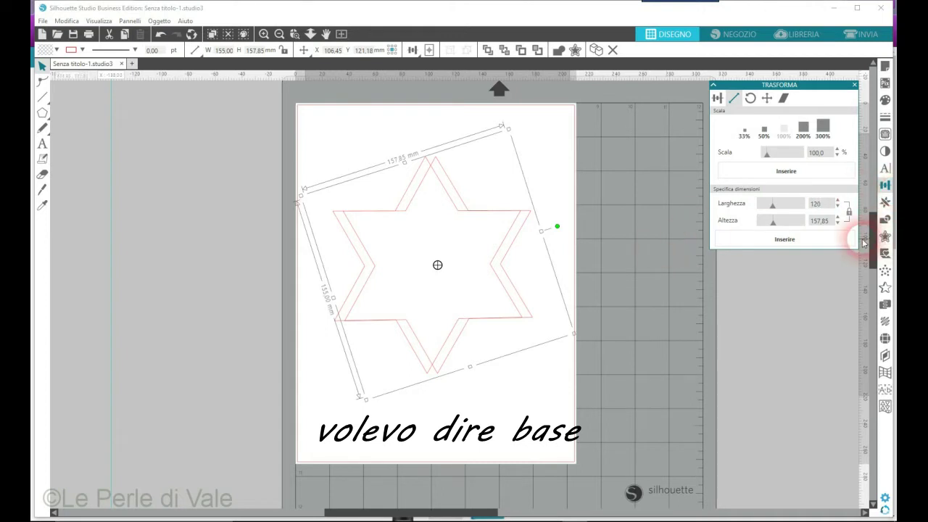
left_click(840, 244)
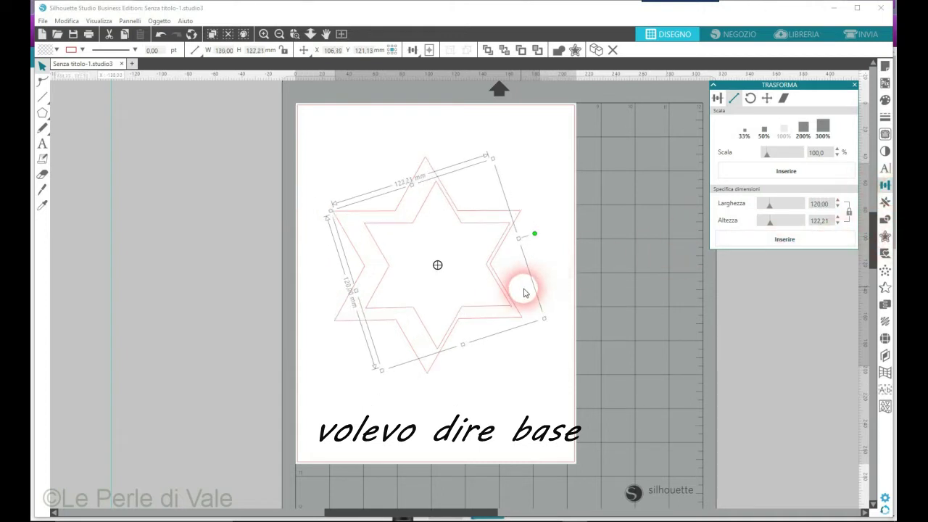
- Align the small and large stars on a common centre so the border between them is even
left_click_drag(313, 161, 524, 303)
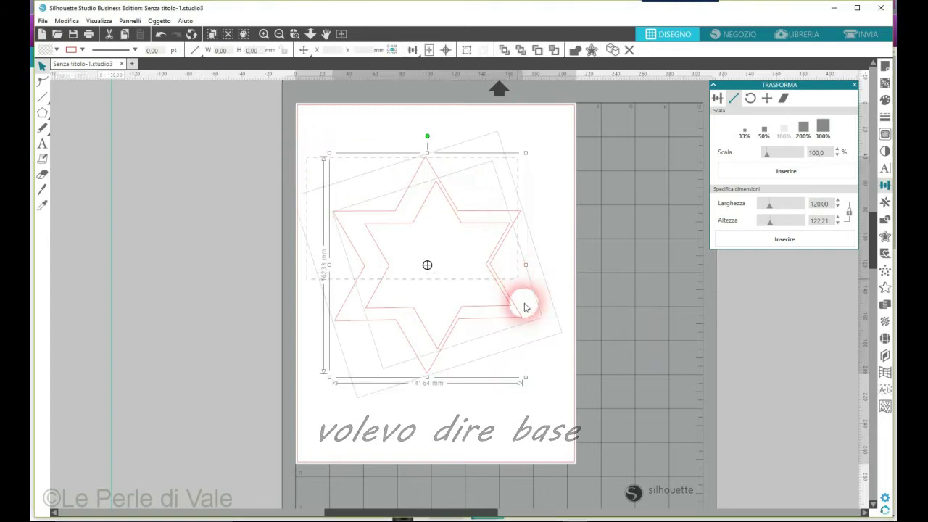
left_click(885, 186)
left_click(813, 129)
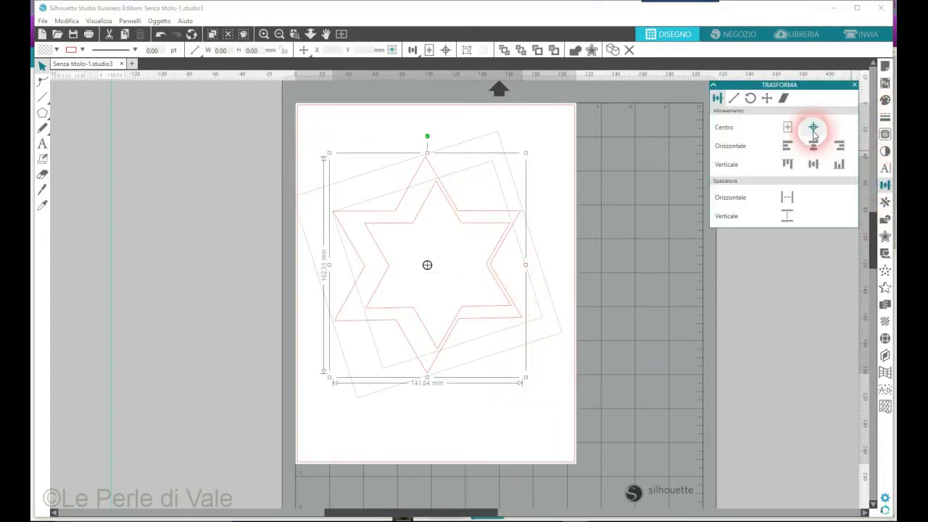
left_click(815, 145)
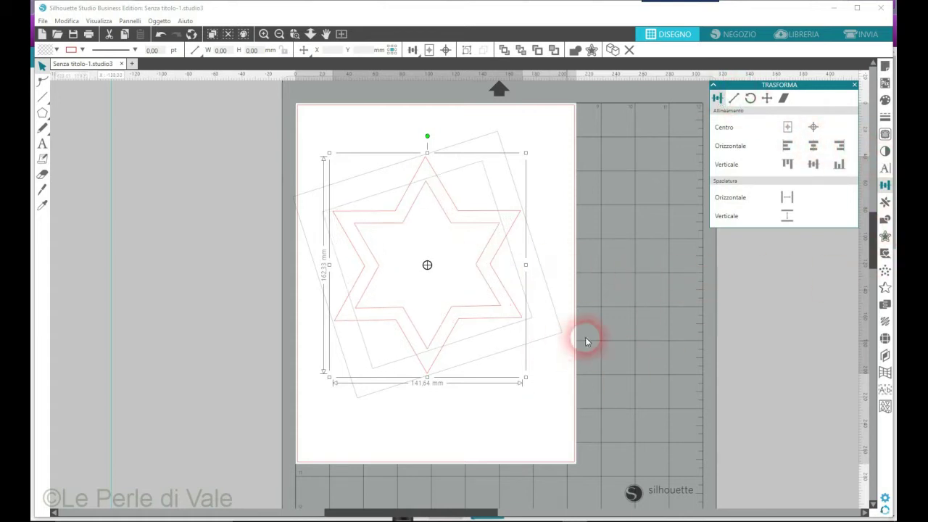
left_click(616, 331)
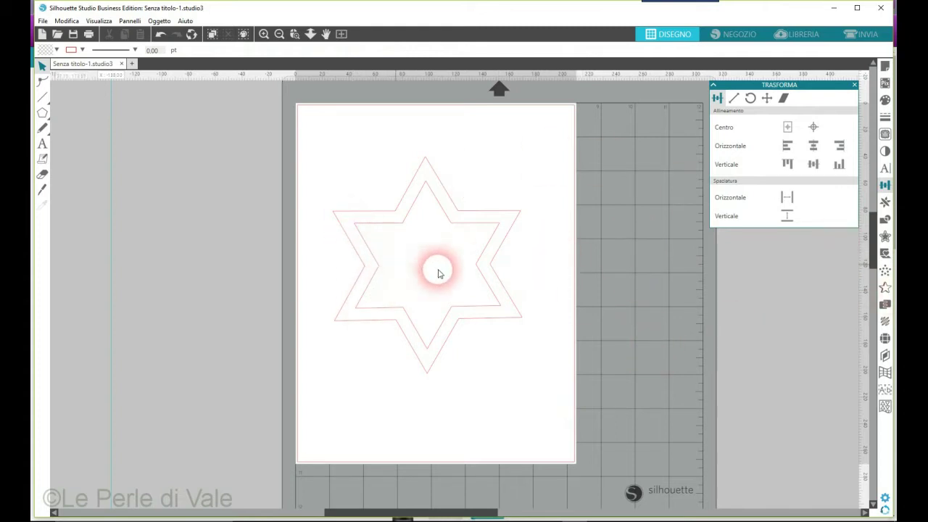
- Add a first name as text in the FlemishScript BT font and place it in the middle of the inner star
left_click(39, 147)
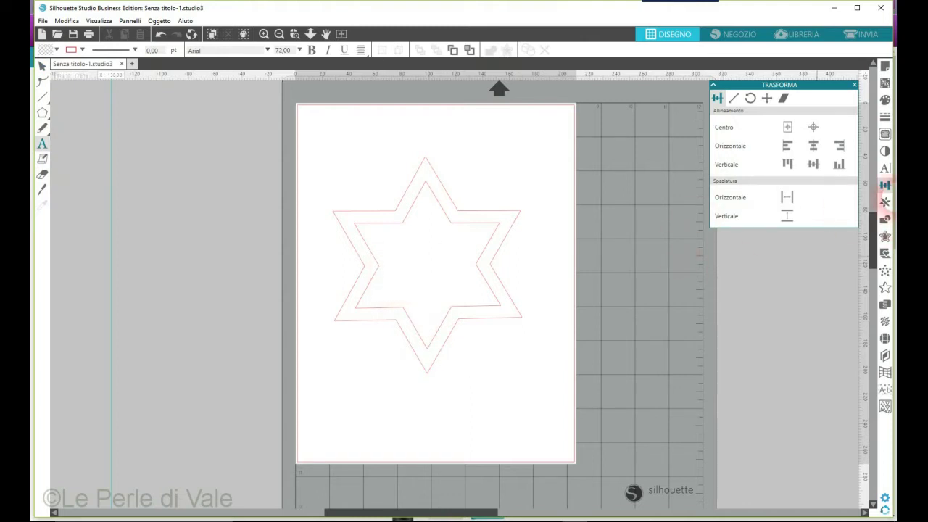
left_click(885, 168)
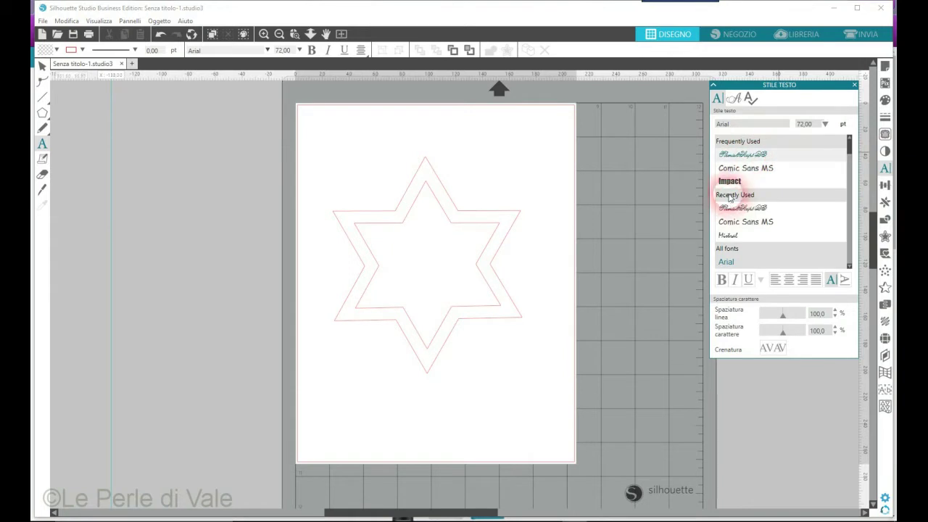
left_click(750, 157)
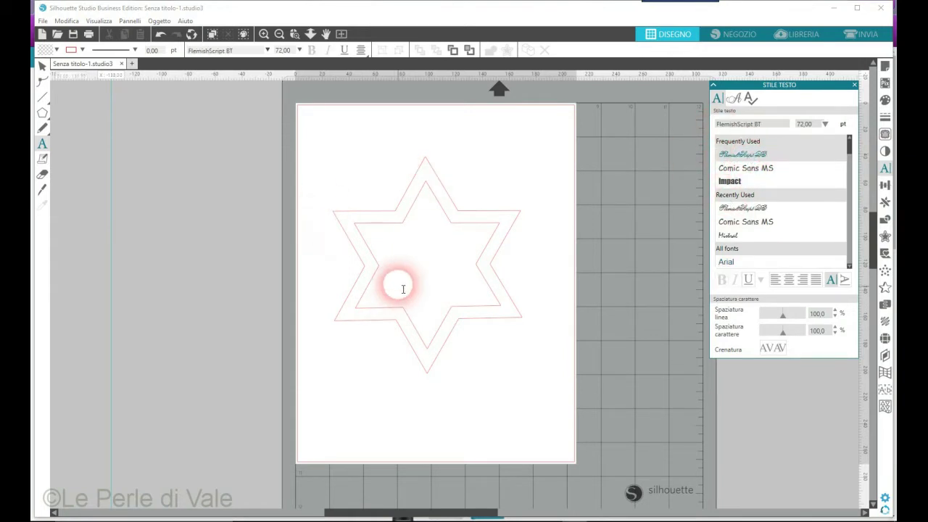
left_click(394, 259)
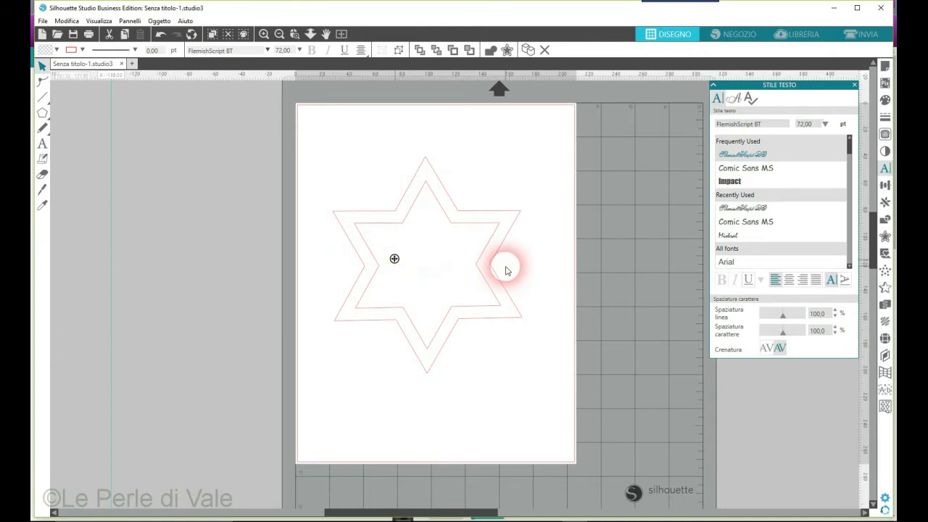
type("Valeria")
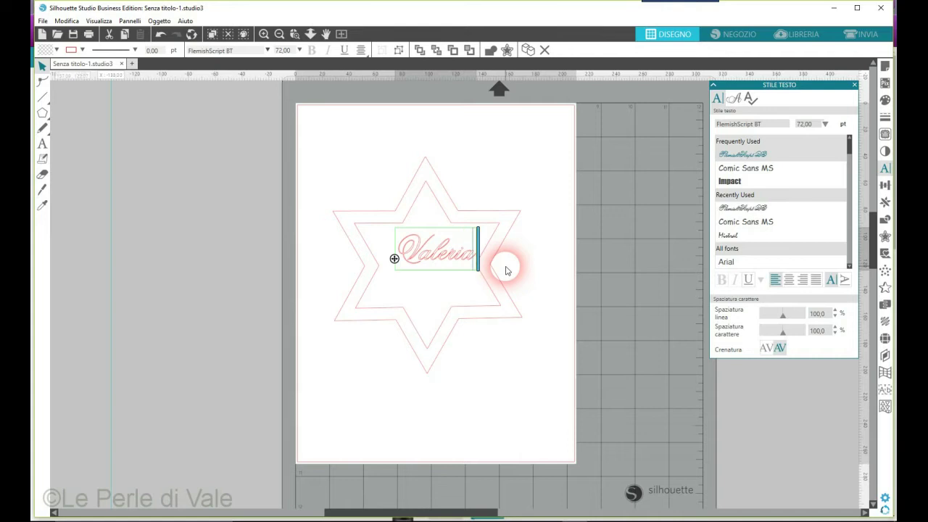
left_click(430, 292)
left_click_drag(425, 259, 425, 273)
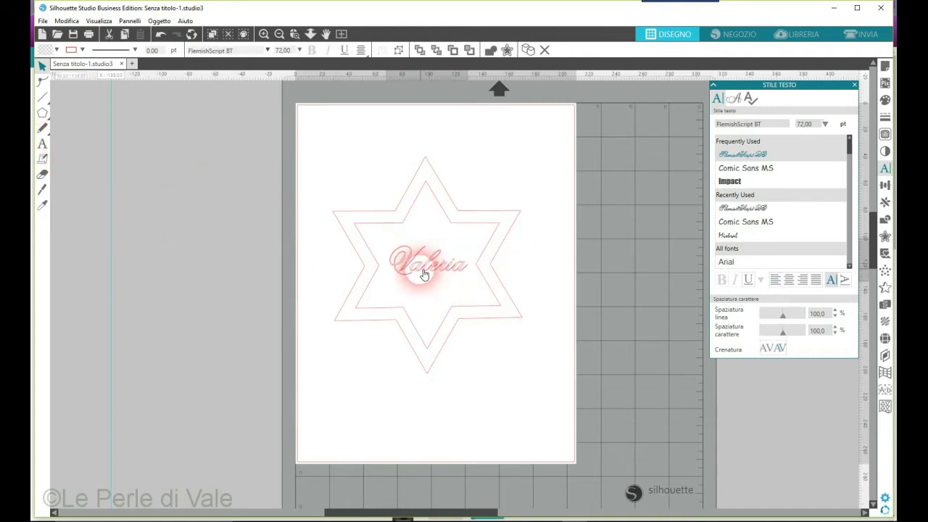
left_click(658, 411)
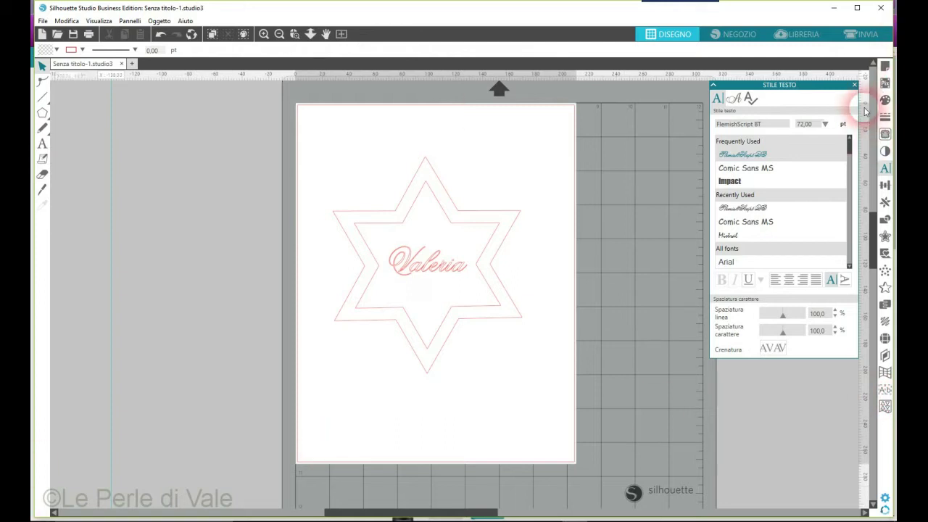
- Compare the corner-type sketch edge effects on the name text and apply the thinner, sharp-cornered one
left_click(439, 261)
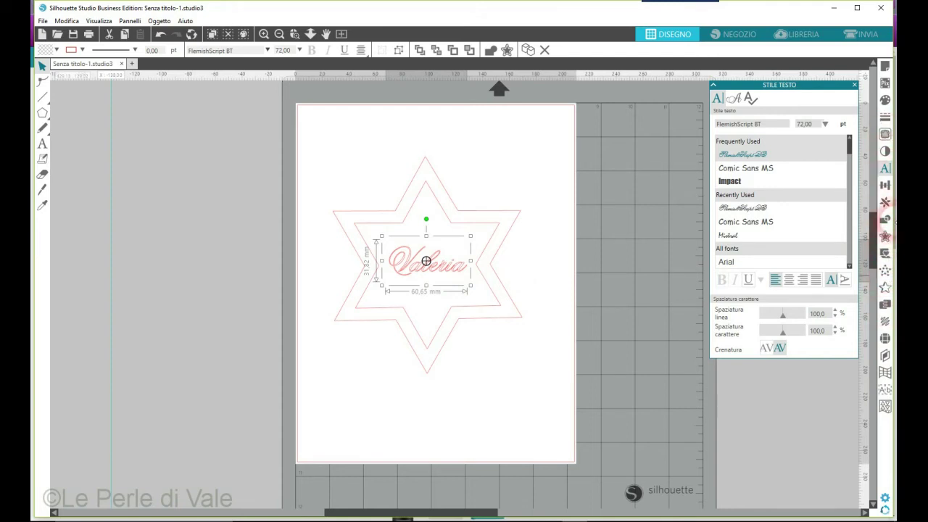
left_click(888, 326)
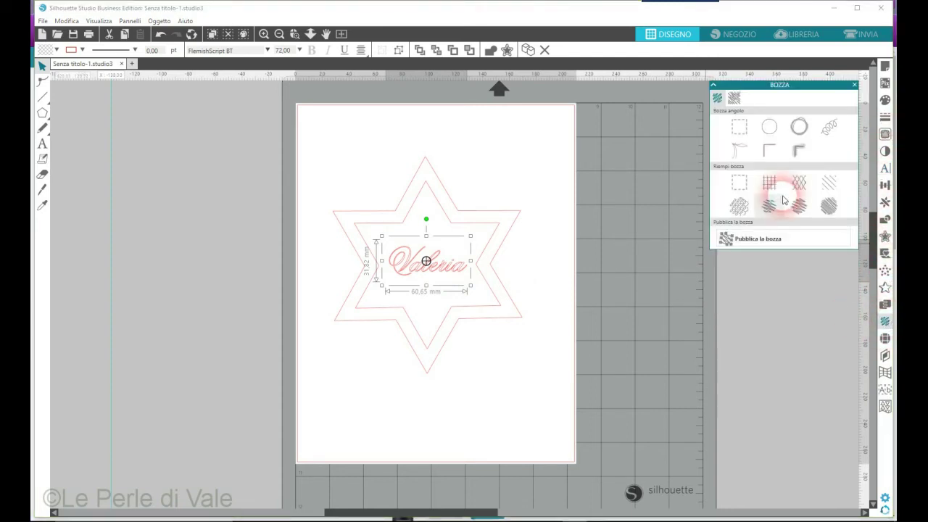
left_click(736, 150)
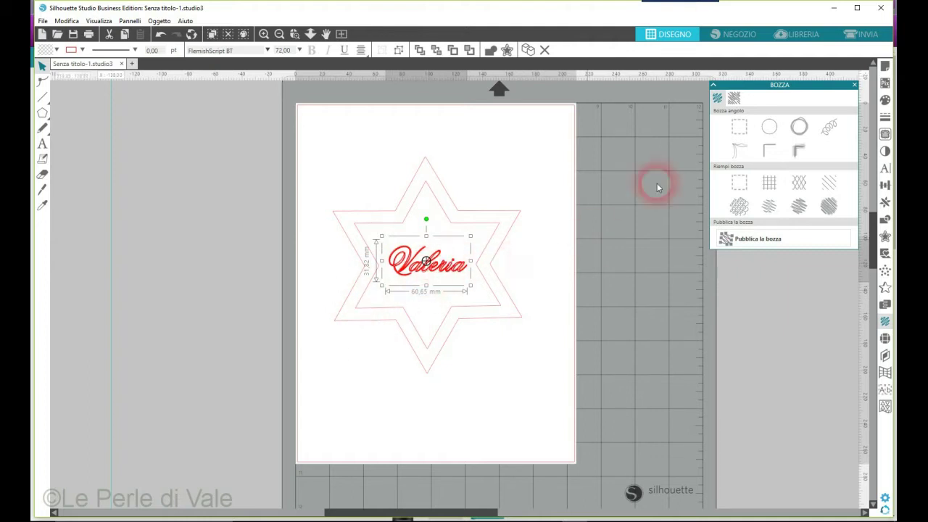
left_click(799, 150)
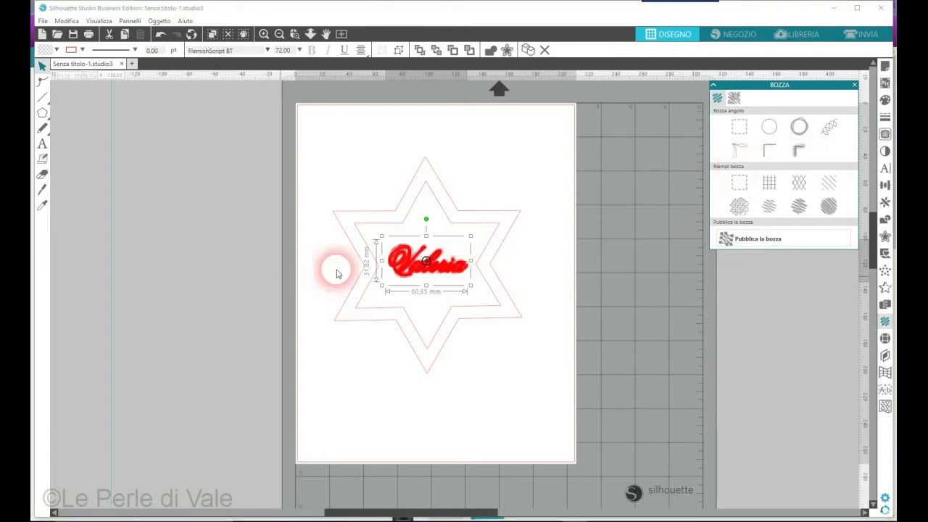
left_click(764, 152)
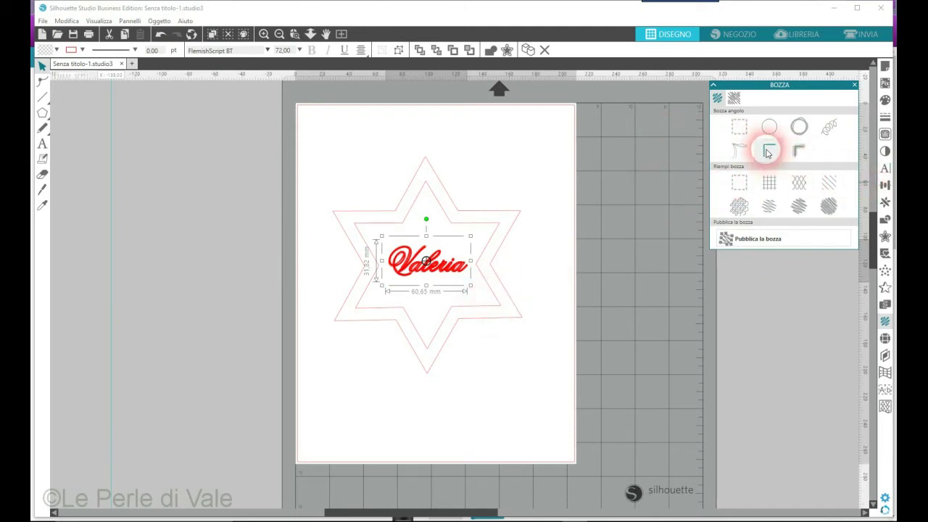
left_click(550, 333)
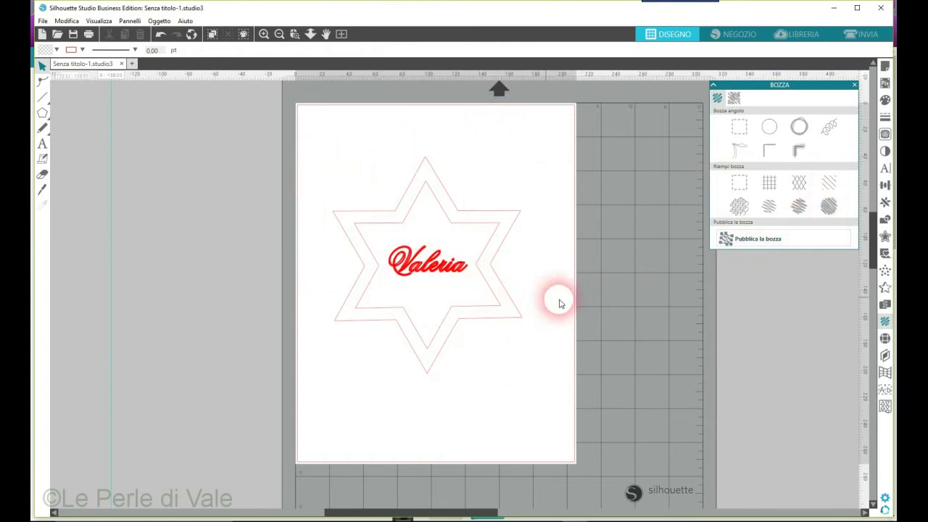
- Scale both stars and the name together to about 74 × 84 mm and move them to the page's upper-left area
left_click_drag(532, 399, 316, 169)
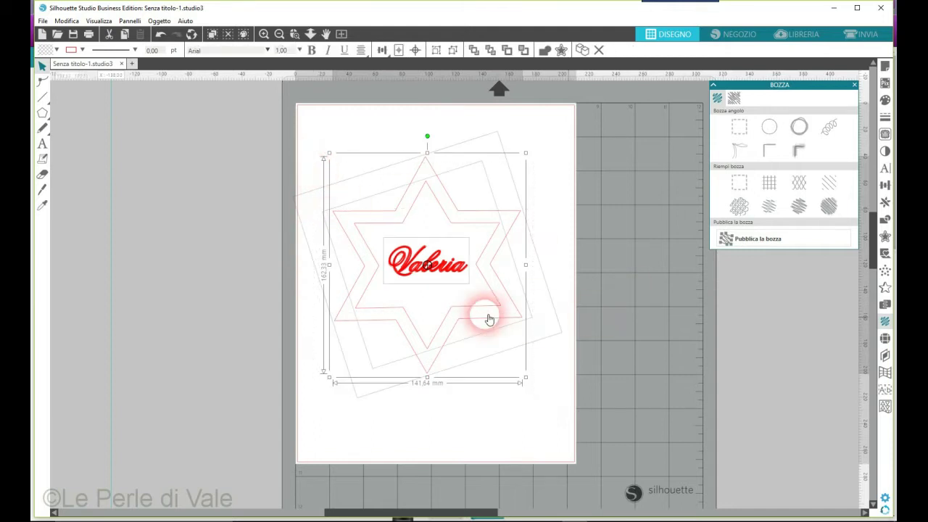
left_click_drag(529, 379, 448, 268)
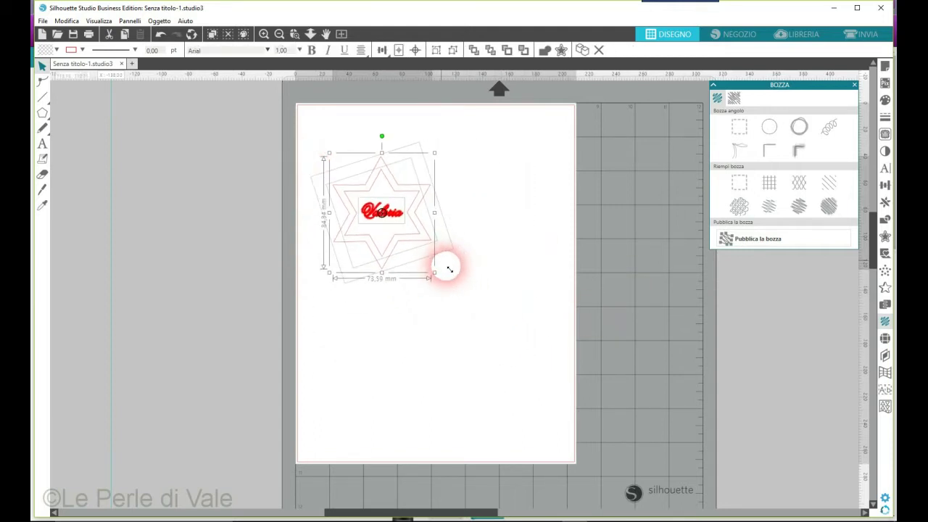
left_click_drag(402, 248, 383, 215)
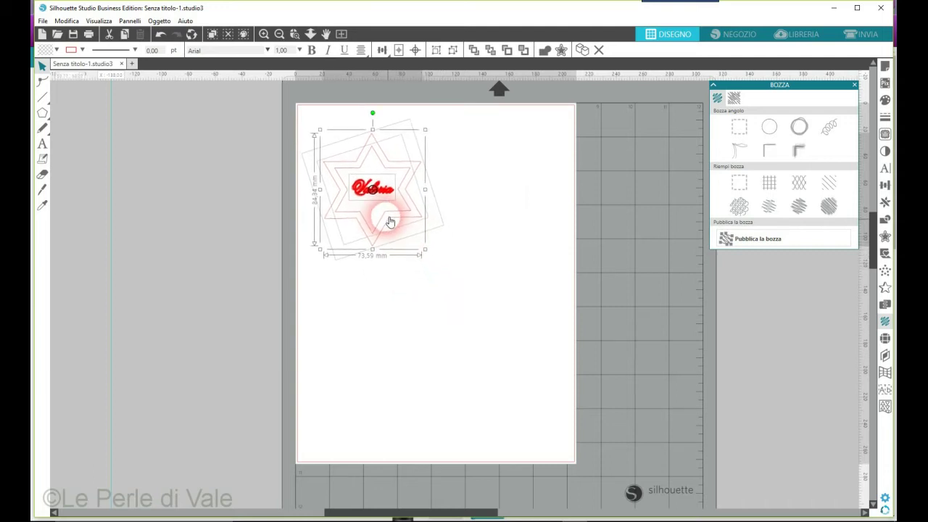
left_click(428, 225)
- Enlarge the name text to about 39 × 21 mm and recentre it inside the inner star
left_click(365, 181)
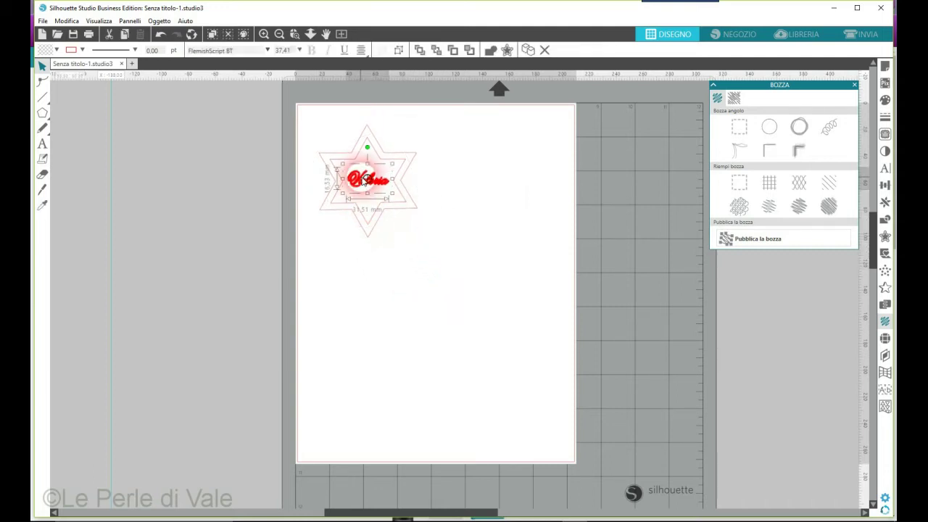
left_click_drag(395, 196, 404, 198)
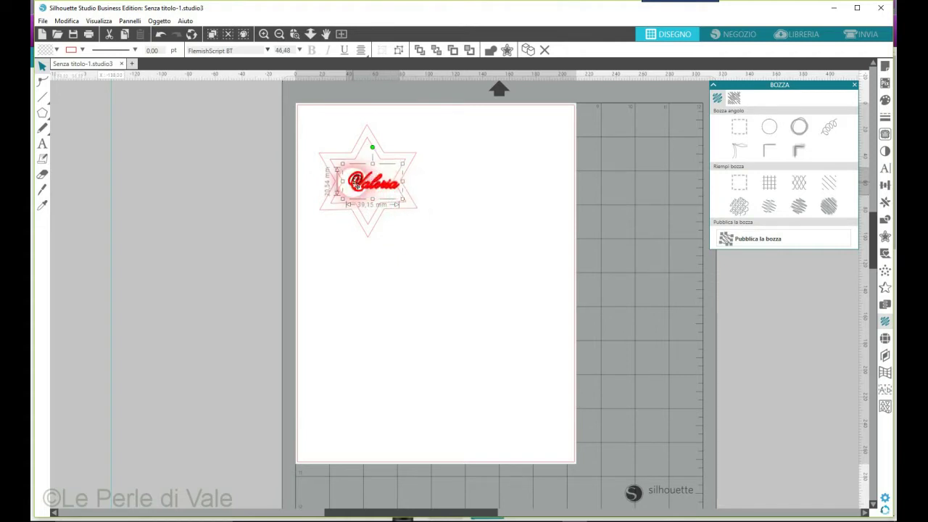
left_click_drag(384, 185, 379, 183)
left_click(462, 237)
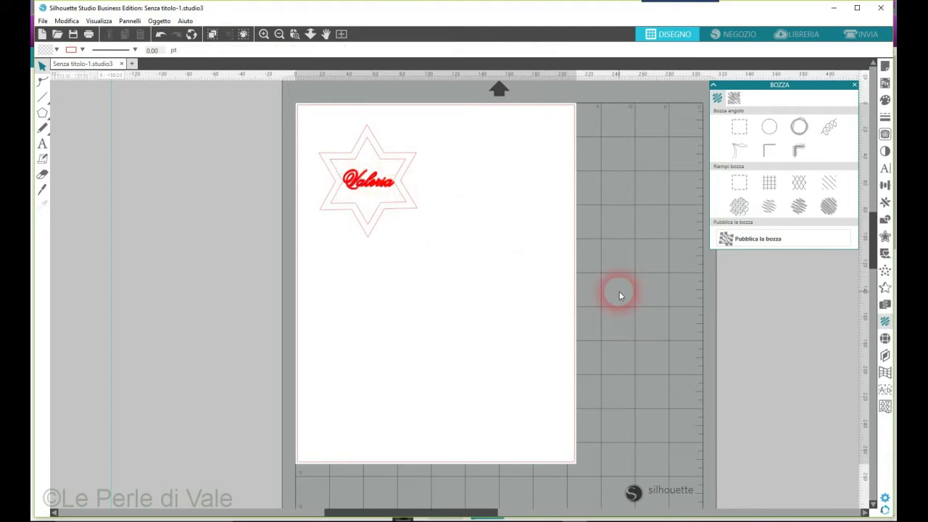
- In the layer list, rename the outer star "base" and the inner star "stellina"
left_click(886, 355)
left_click(795, 144)
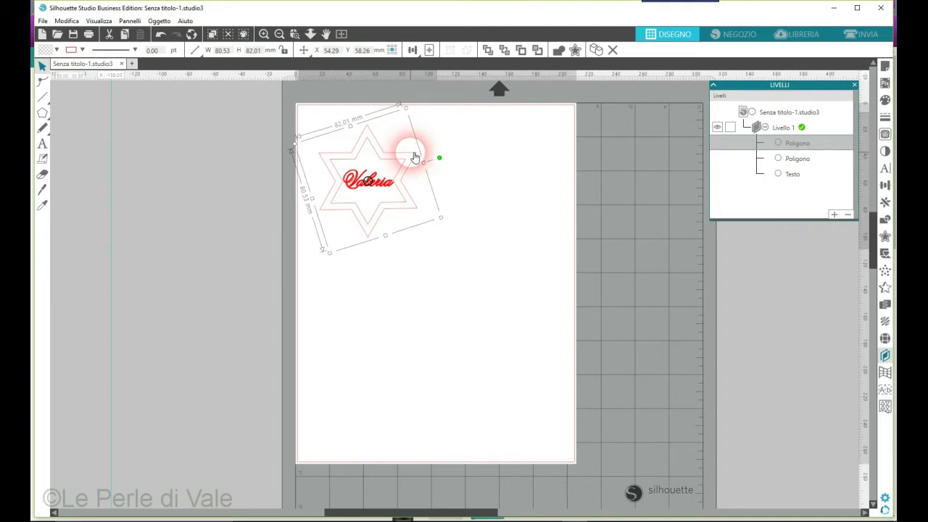
double_click(790, 145)
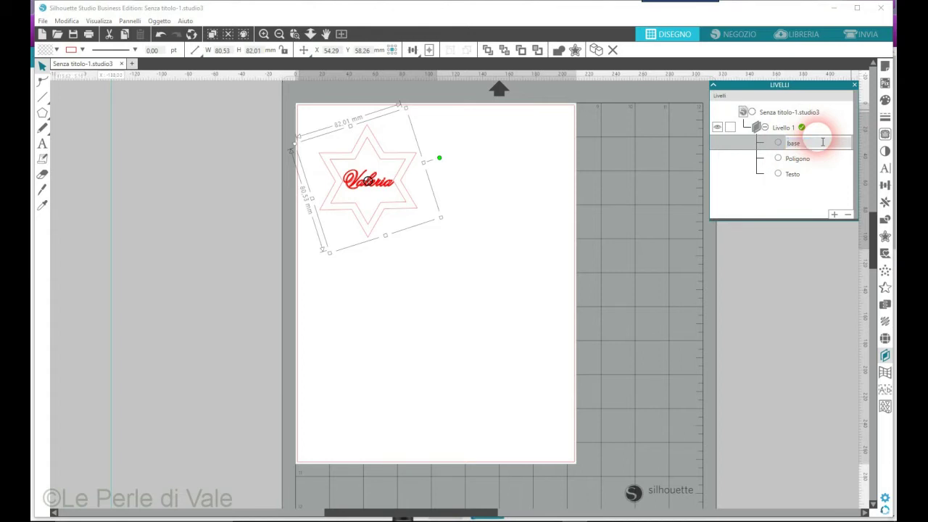
left_click(789, 161)
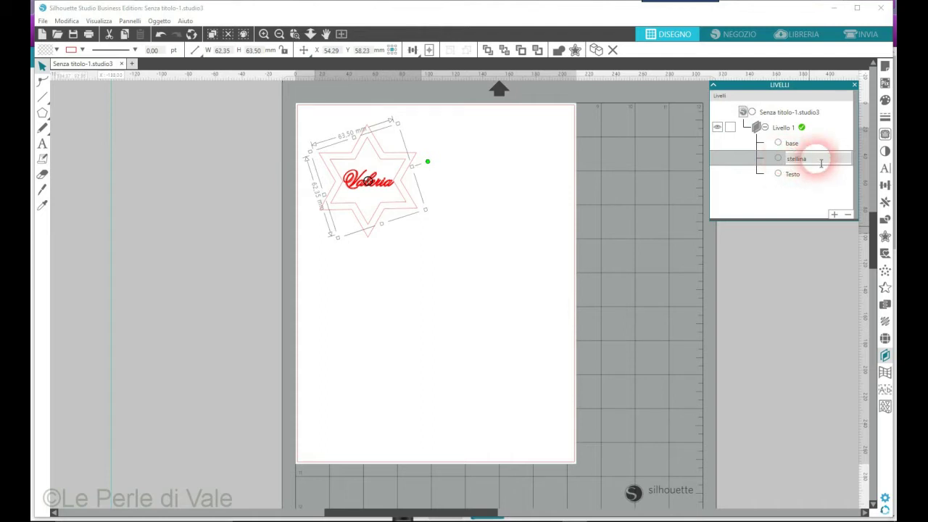
- Rename the text object in the layer list "nome"
left_click(798, 174)
left_click(813, 177)
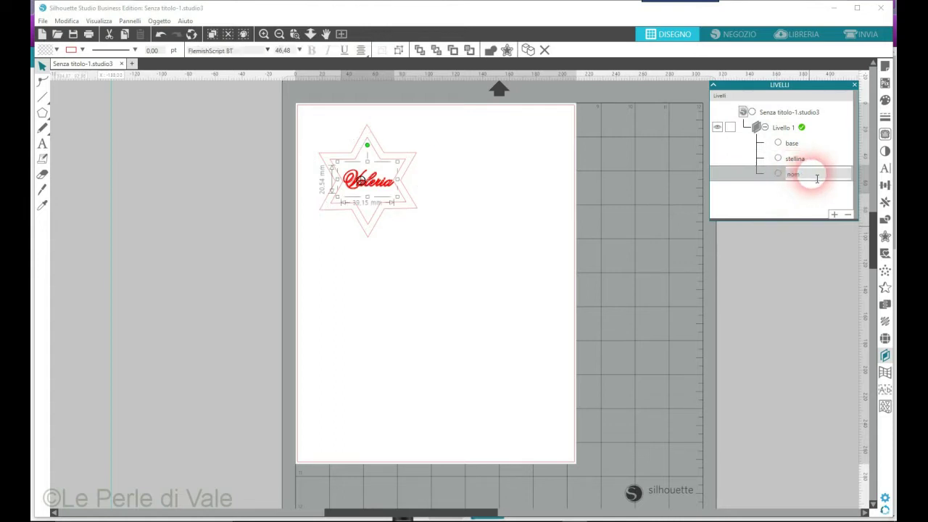
type("nome")
left_click(787, 197)
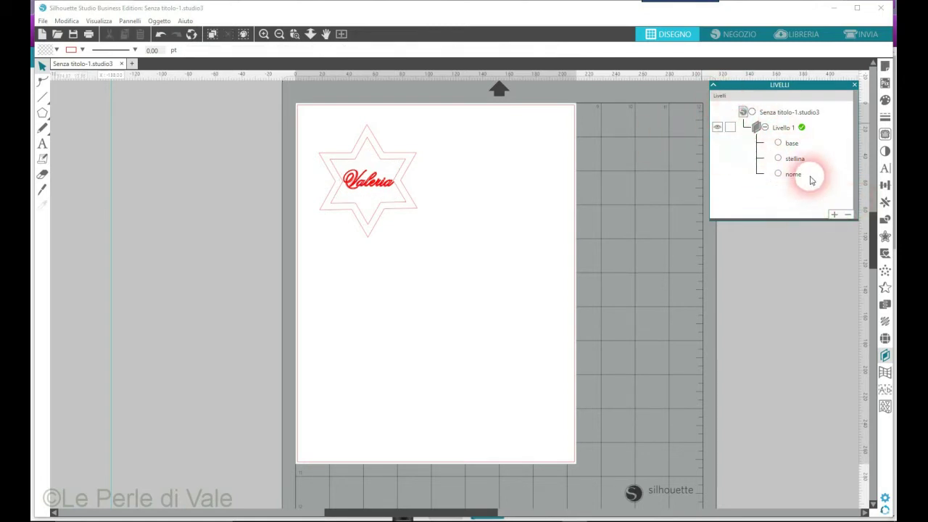
- Add two new layers and move the stellina object into the second layer and the nome object into the third
left_click(836, 215)
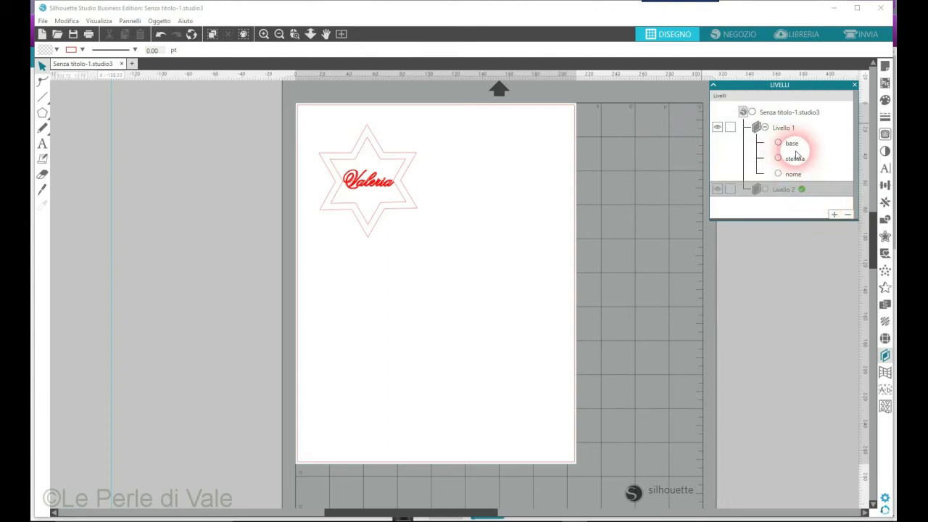
left_click_drag(798, 158, 792, 198)
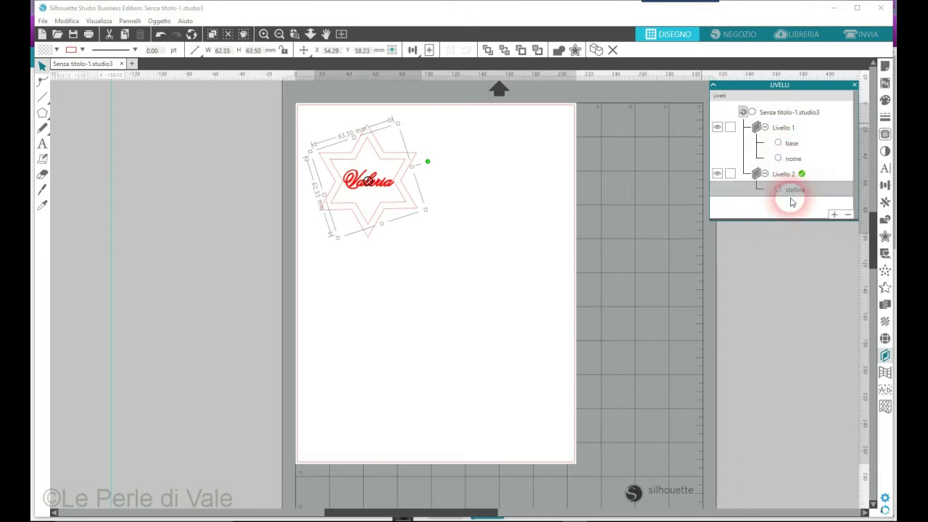
left_click(835, 216)
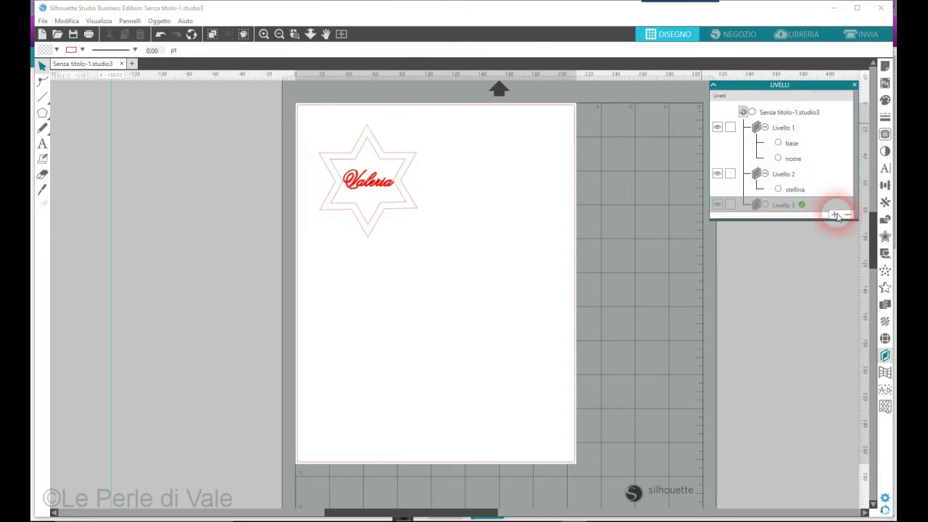
left_click_drag(788, 163, 786, 209)
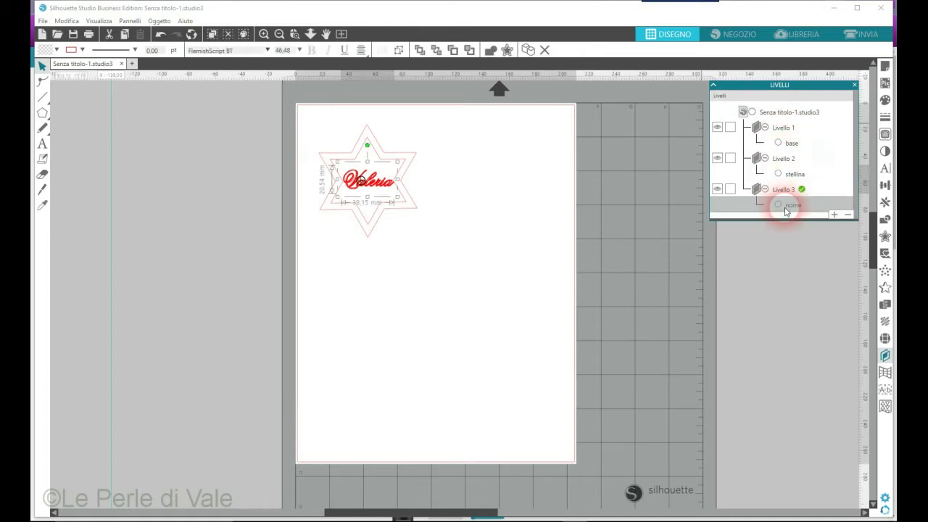
- Rename the first layer, which holds the outer star, "base"
left_click_drag(782, 127, 785, 128)
double_click(786, 128)
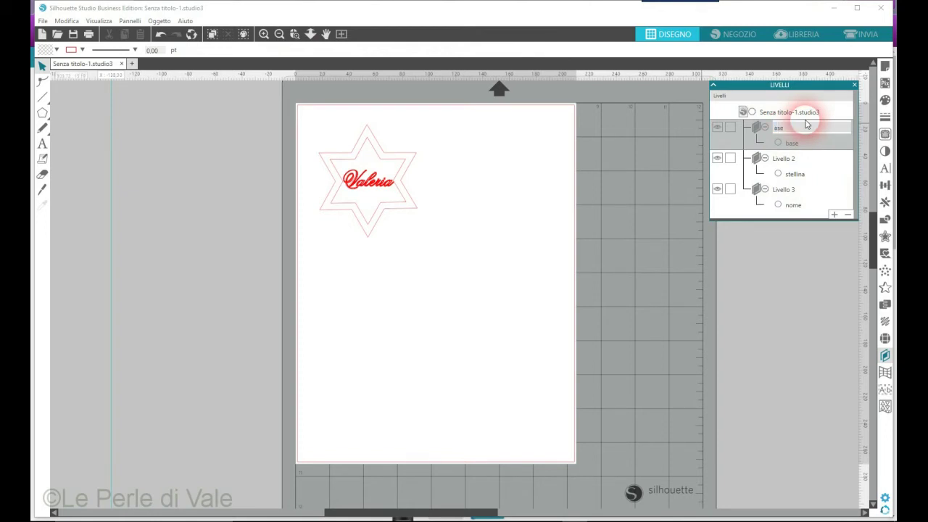
type("ase")
left_click(767, 132)
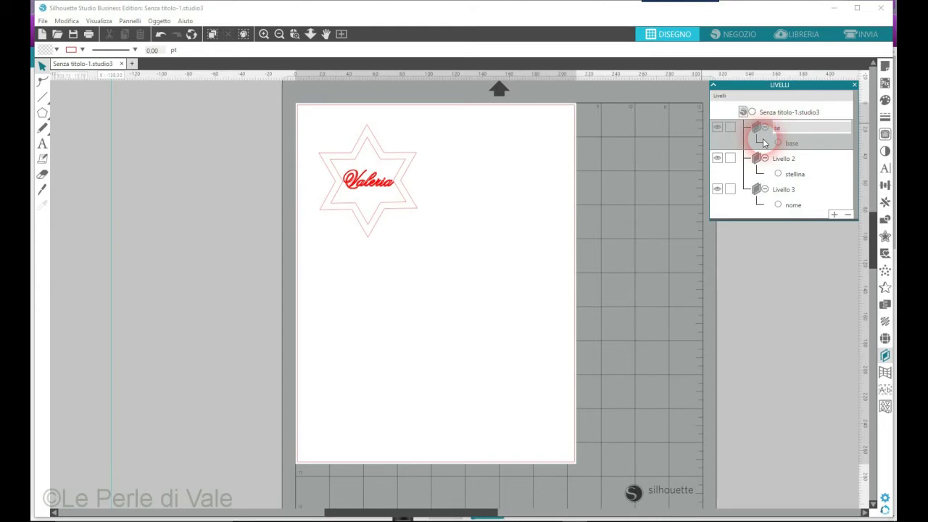
left_click(796, 136)
double_click(852, 135)
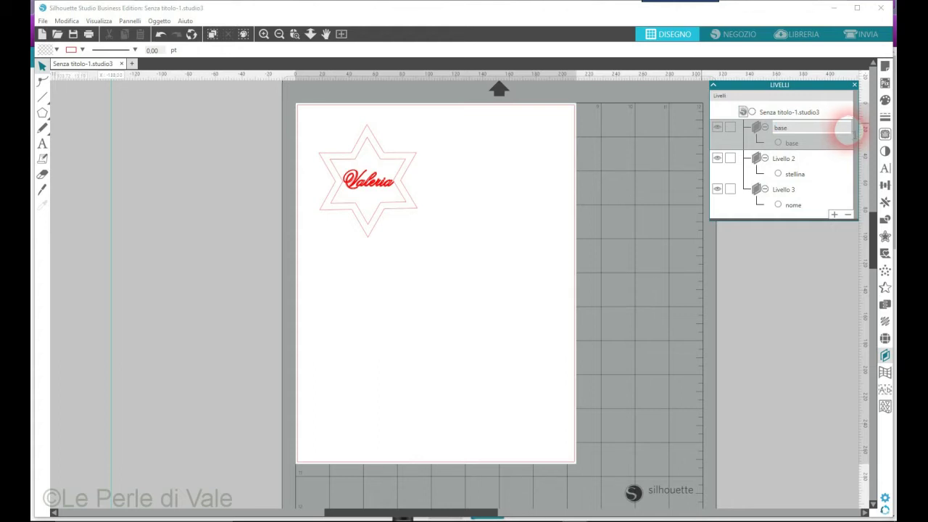
type("base")
- Rename the second layer "stellian" and the third layer "nome"
left_click(796, 162)
double_click(796, 161)
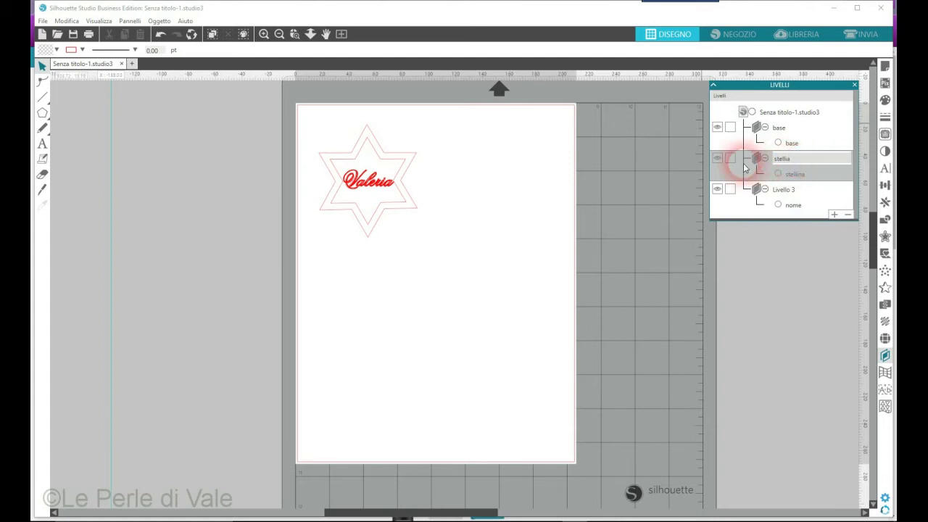
type("stellian")
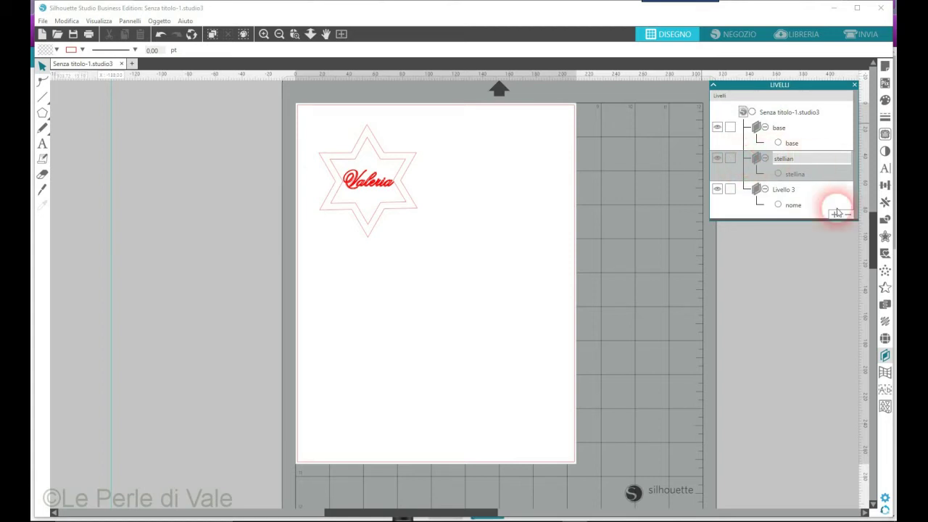
left_click(786, 204)
left_click(788, 194)
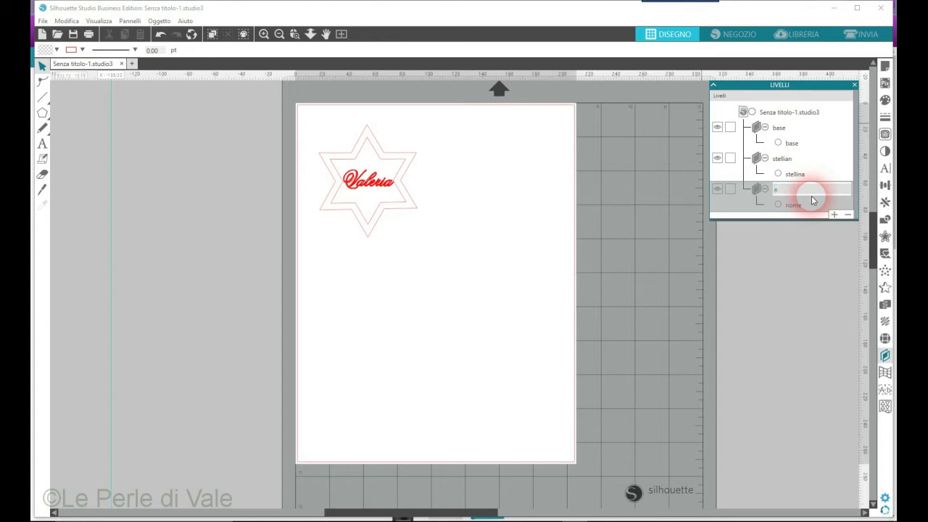
left_click(742, 191)
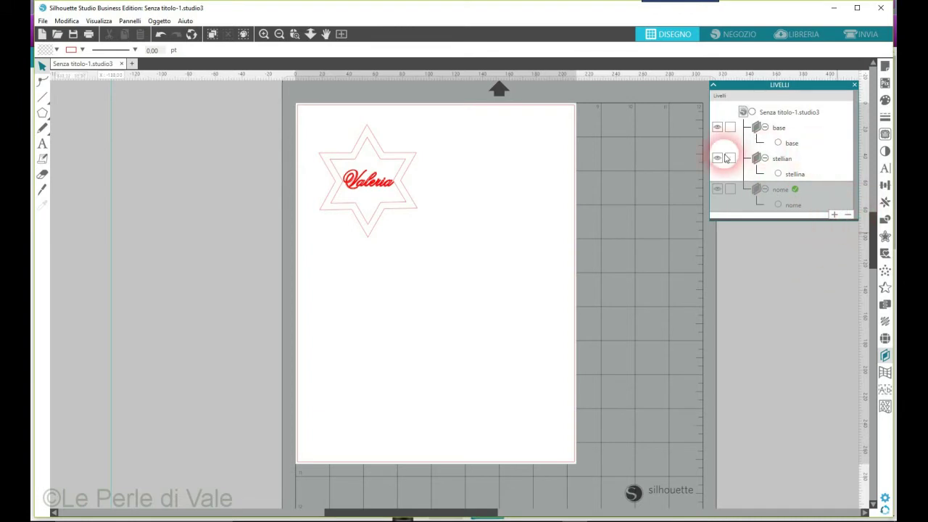
- Hide all three layers and show base, stellian and nome again one by one to check what each contains
left_click(718, 128)
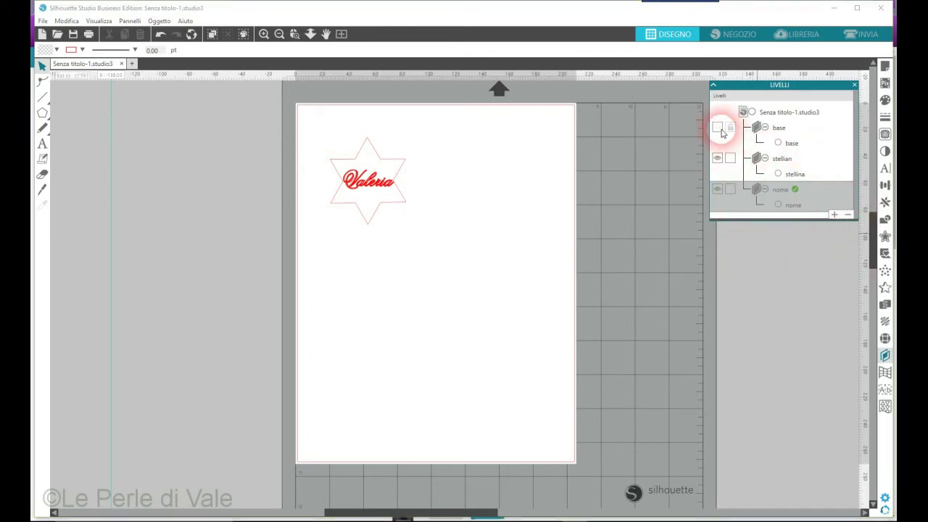
left_click(717, 158)
left_click(717, 190)
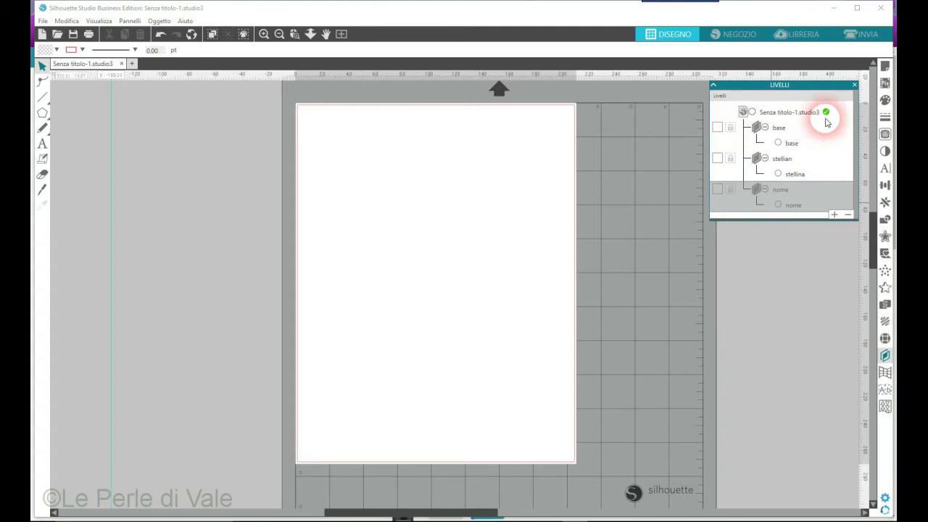
left_click(829, 142)
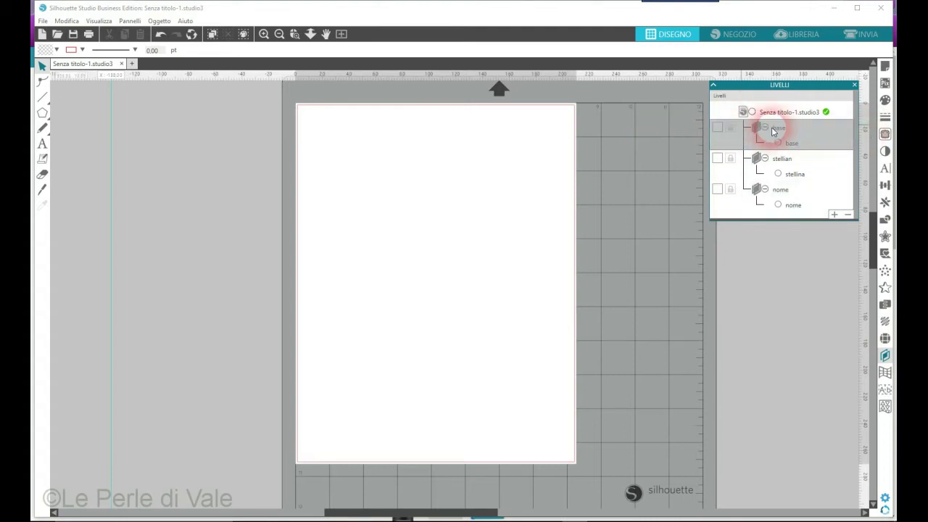
left_click(718, 128)
left_click(378, 171)
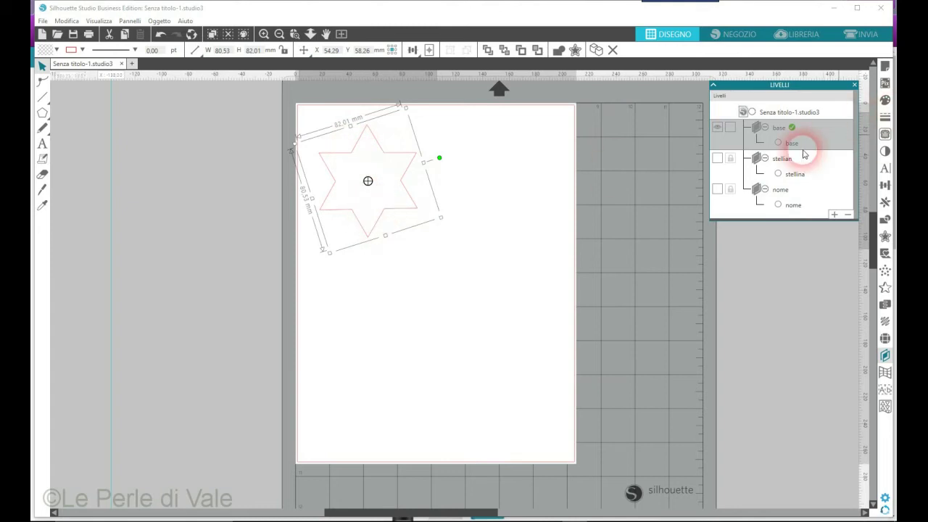
left_click(784, 165)
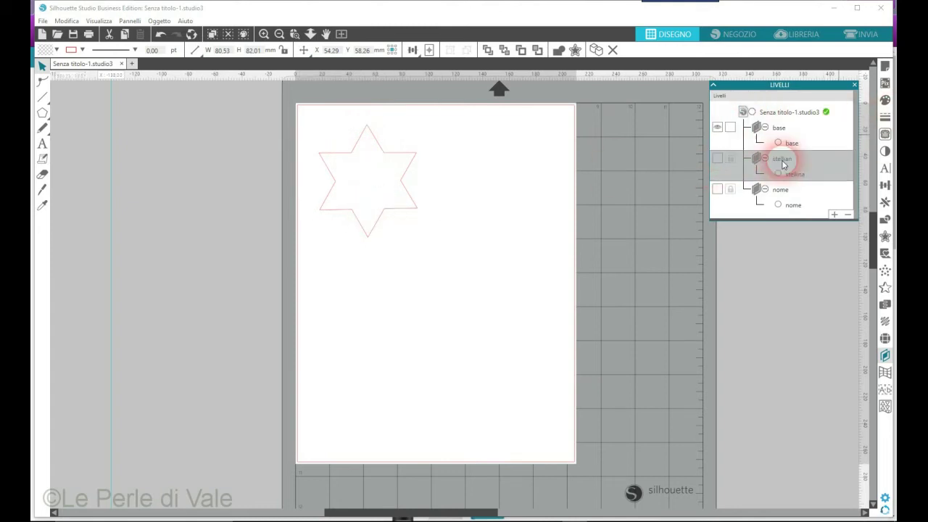
left_click(718, 159)
left_click(357, 159)
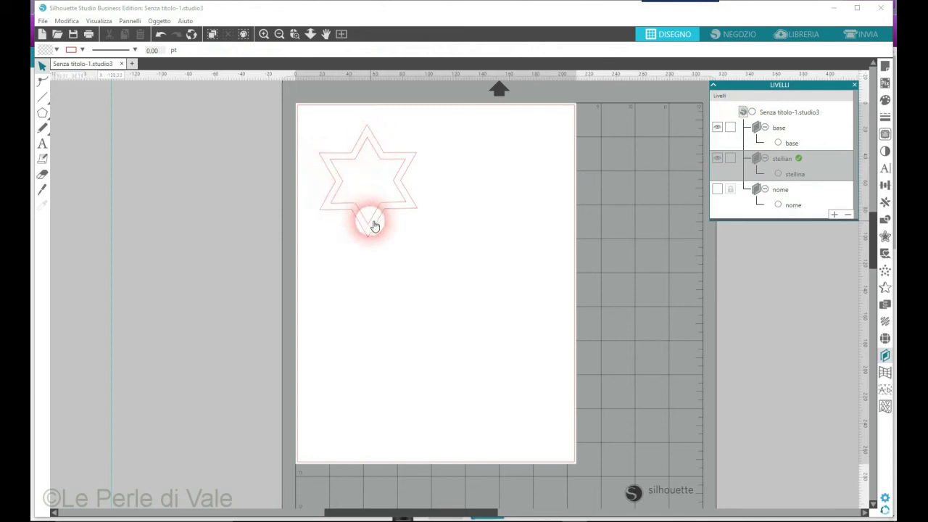
left_click(716, 190)
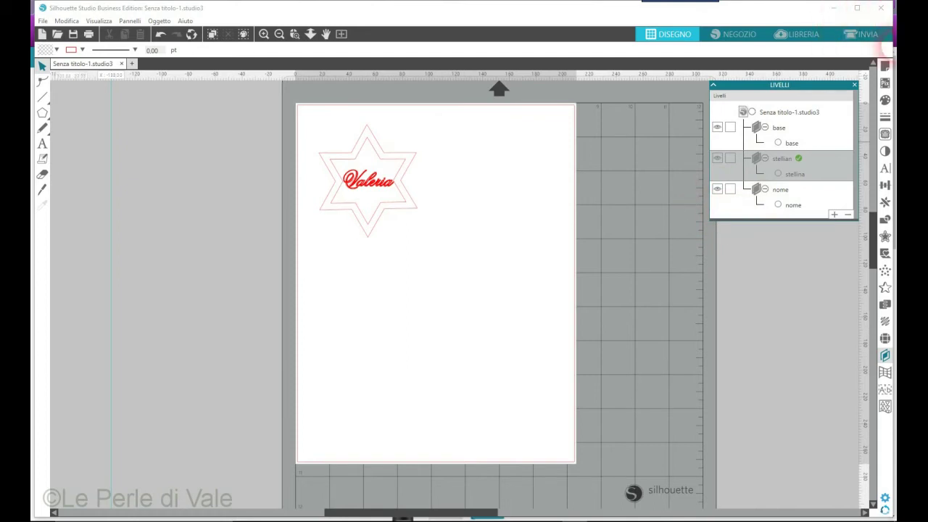
- Switch to the send view and set the cutting actions to be assigned by layer
left_click(861, 40)
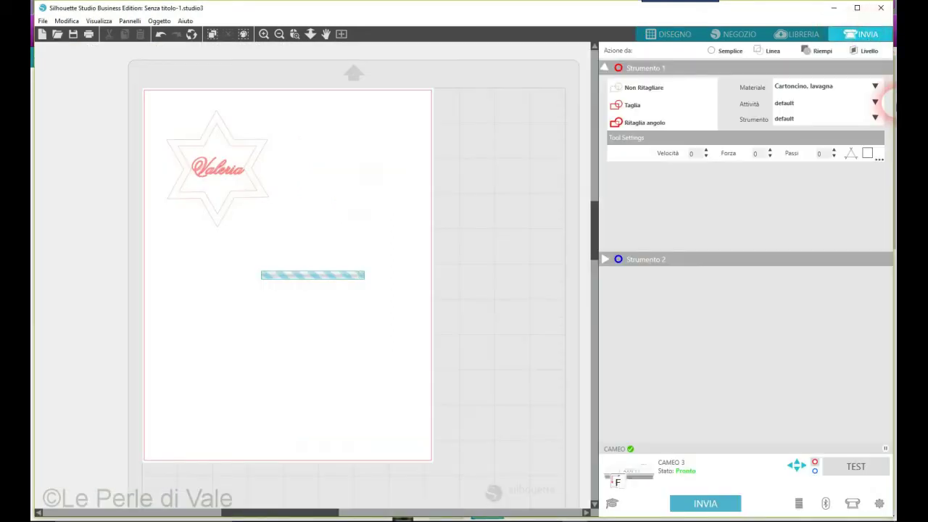
left_click(568, 312)
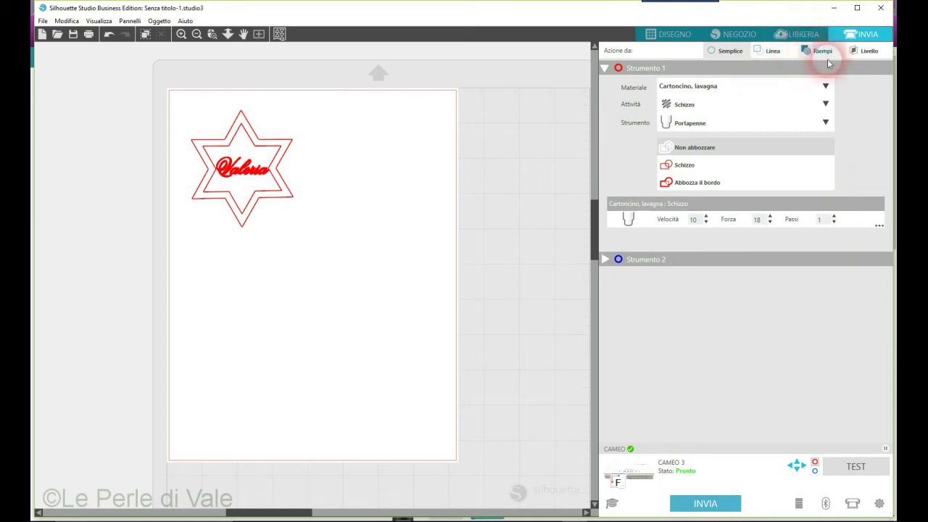
left_click(869, 53)
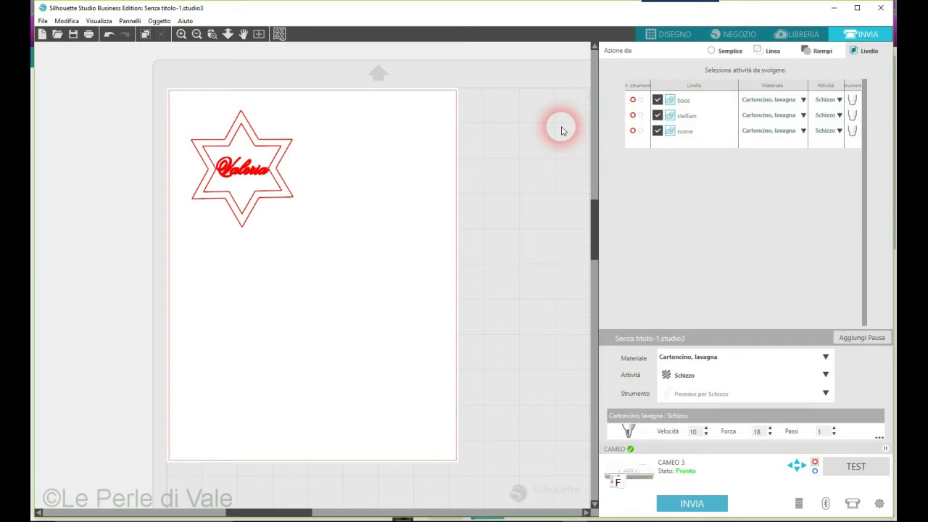
- Assign the nome layer to tool 2, the blue one
left_click(633, 132)
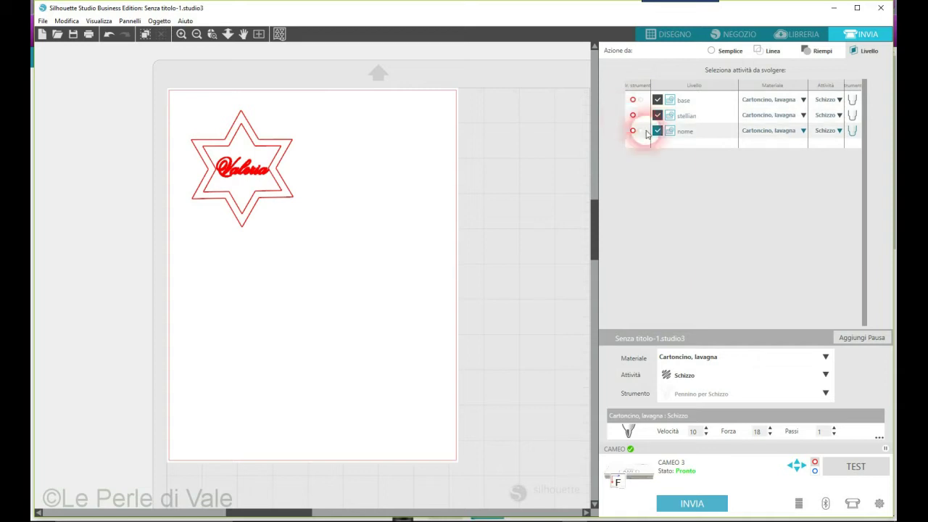
left_click(631, 135)
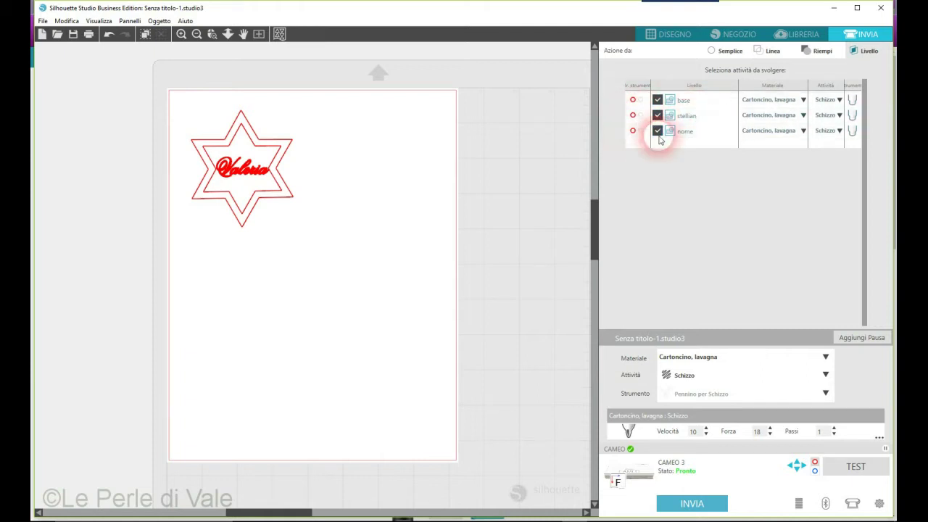
left_click(631, 116)
left_click(634, 101)
left_click(682, 133)
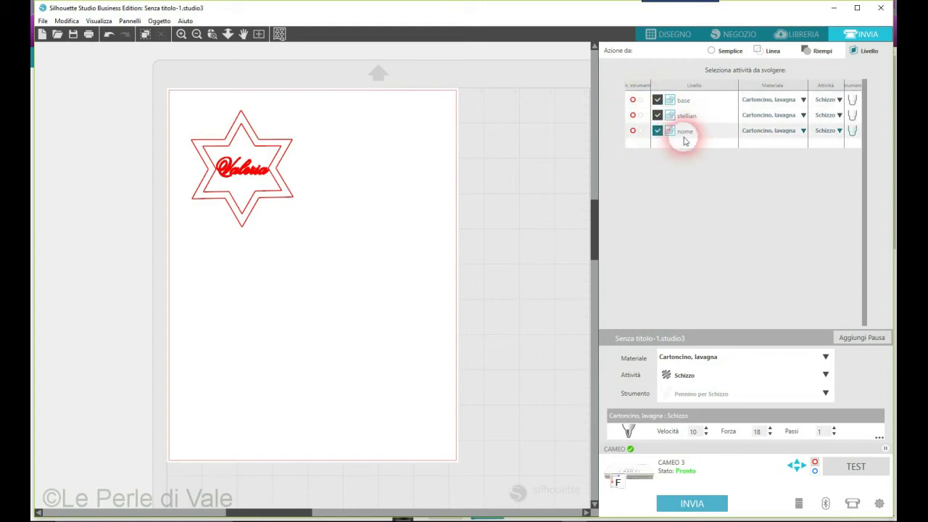
left_click(642, 132)
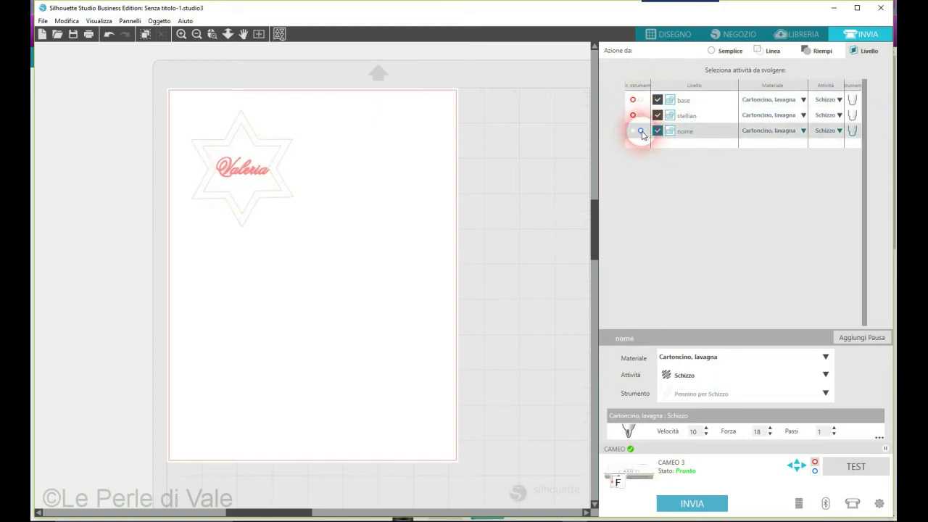
left_click(705, 136)
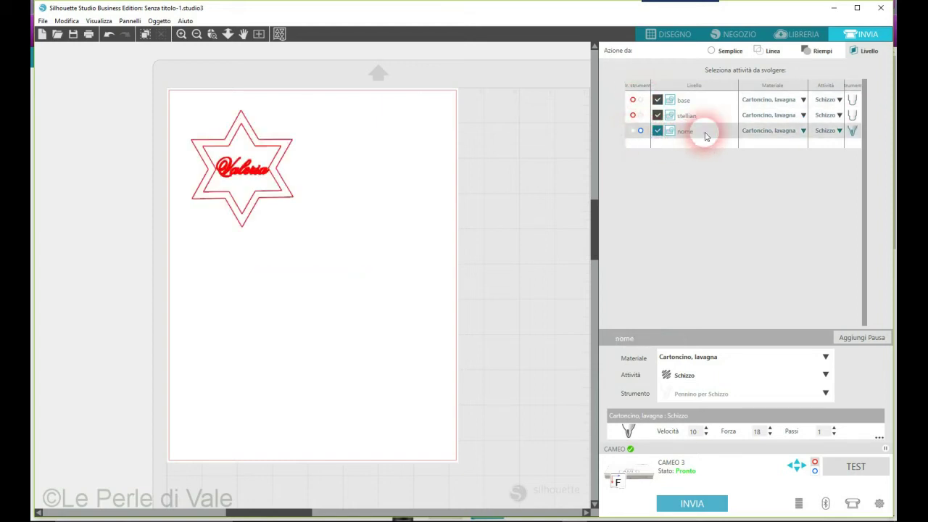
- Reorder the layers in the send list so the order is nome, stellian, base
left_click_drag(704, 136, 686, 107)
left_click(659, 114)
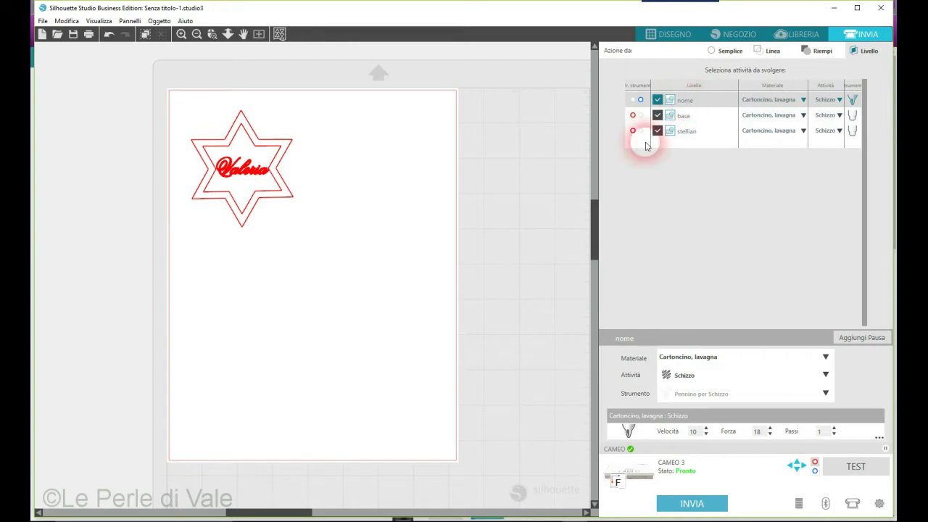
left_click(684, 114, "shift")
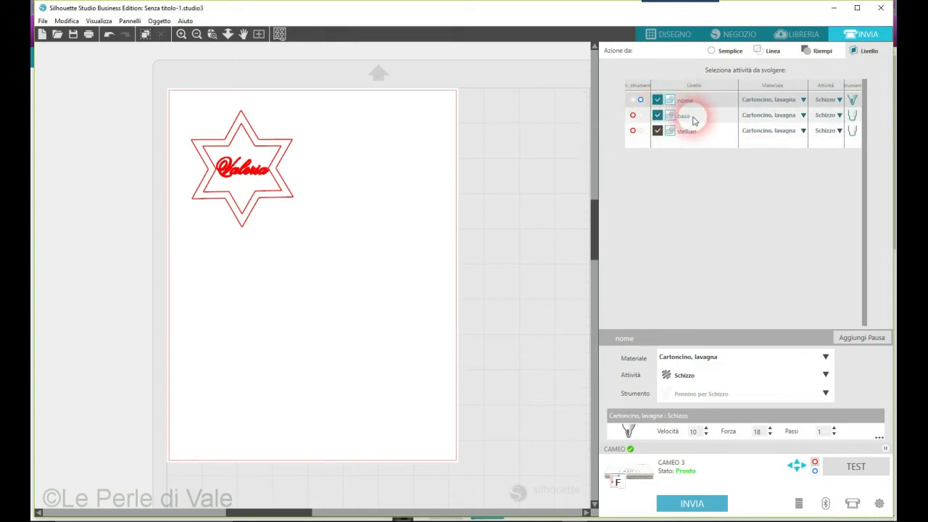
left_click_drag(694, 120, 690, 146)
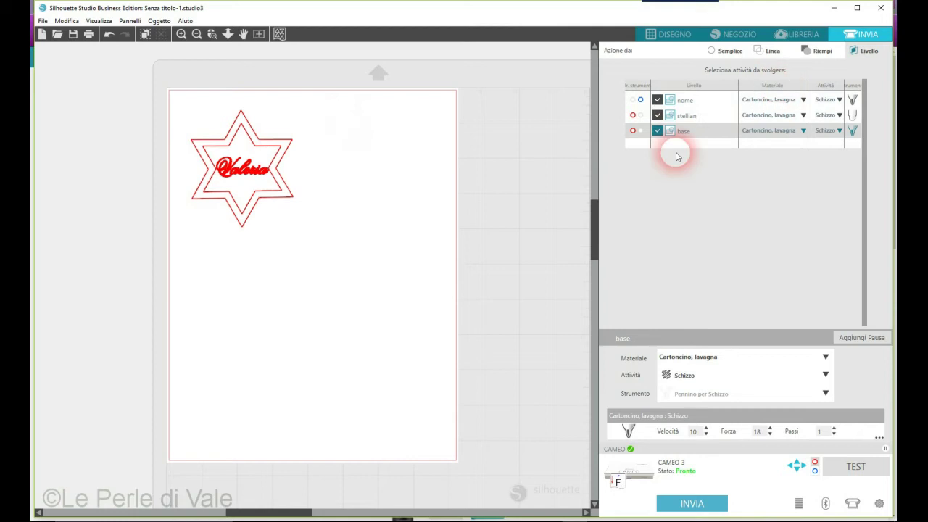
- Exclude the stellian and base layers from the job, keeping only the nome layer enabled
left_click(658, 100)
left_click(658, 116)
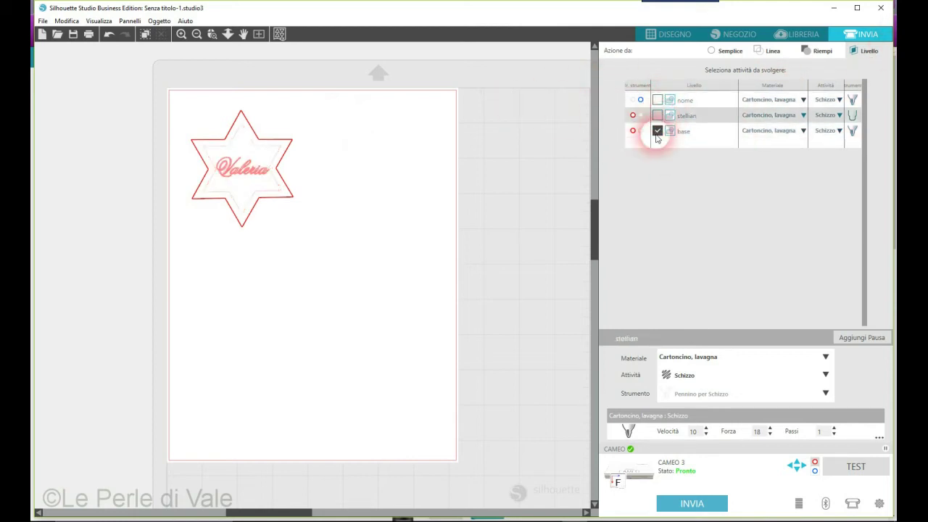
left_click(657, 132)
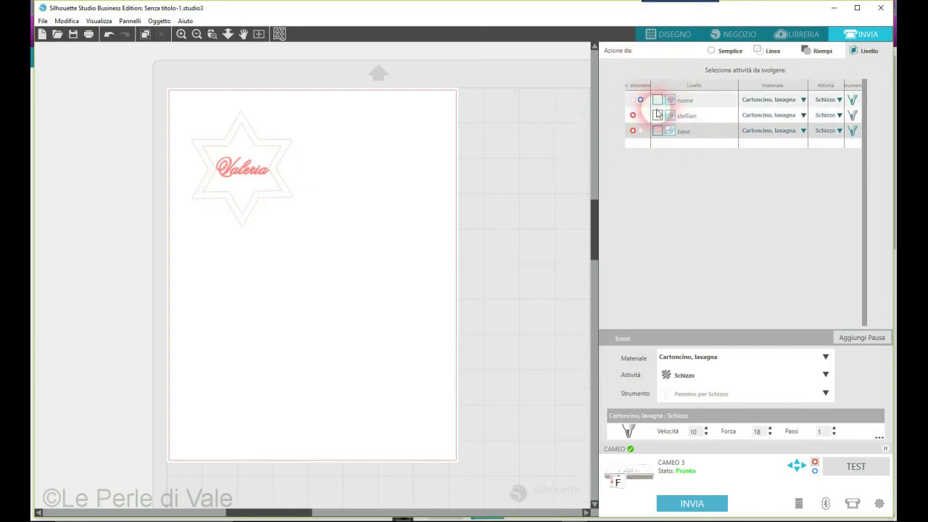
left_click(658, 100)
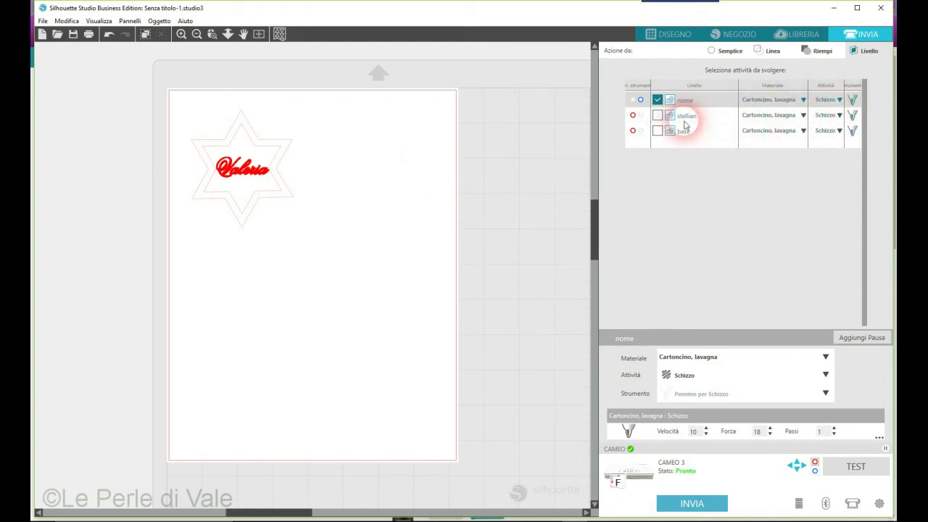
- Keep Cartoncino, lavagna as the nome layer's material and set its tool to Portapenne
left_click(803, 102)
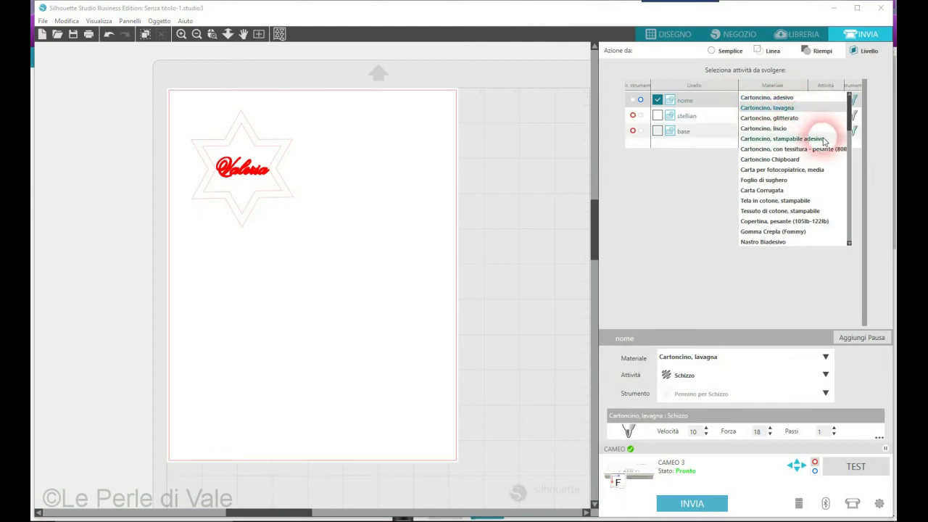
scroll(813, 239, "down", 1)
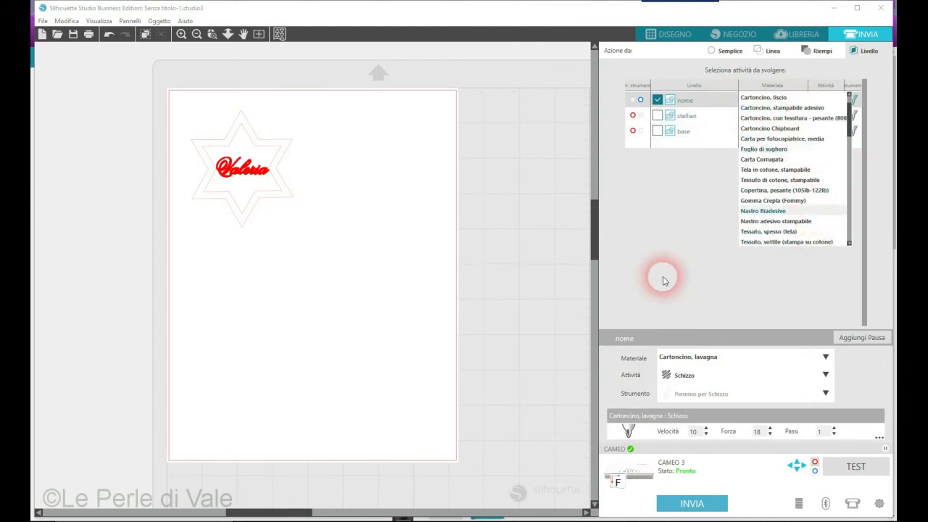
left_click(659, 242)
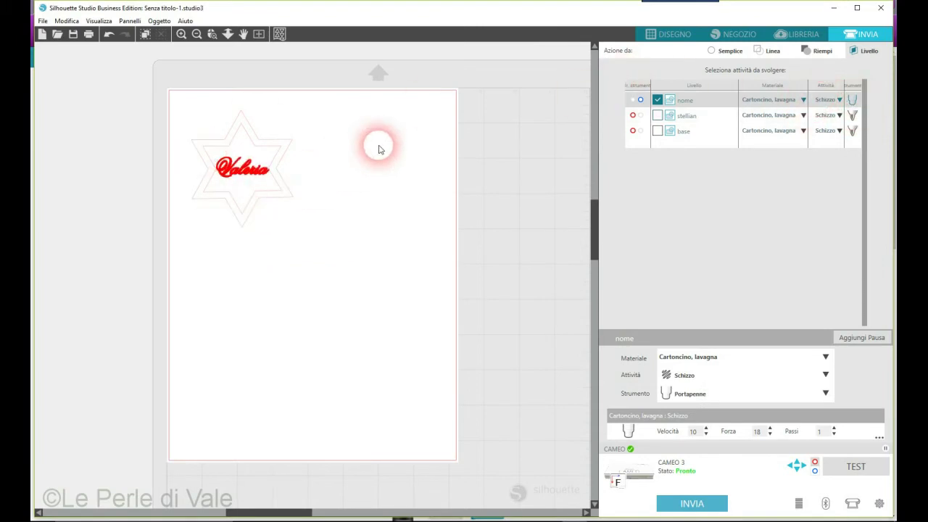
- Include the stellian layer in the job and set its action to Taglia with the Lama automatica tool
left_click(658, 115)
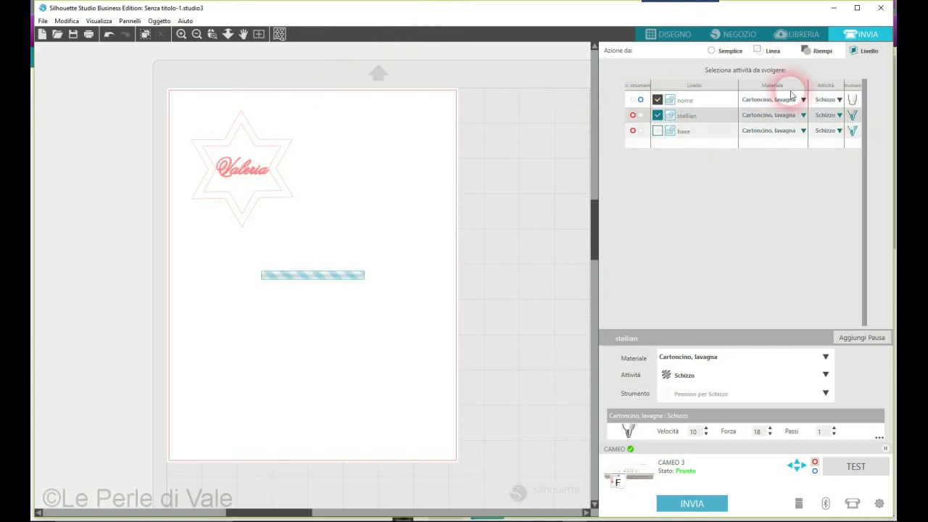
left_click(839, 116)
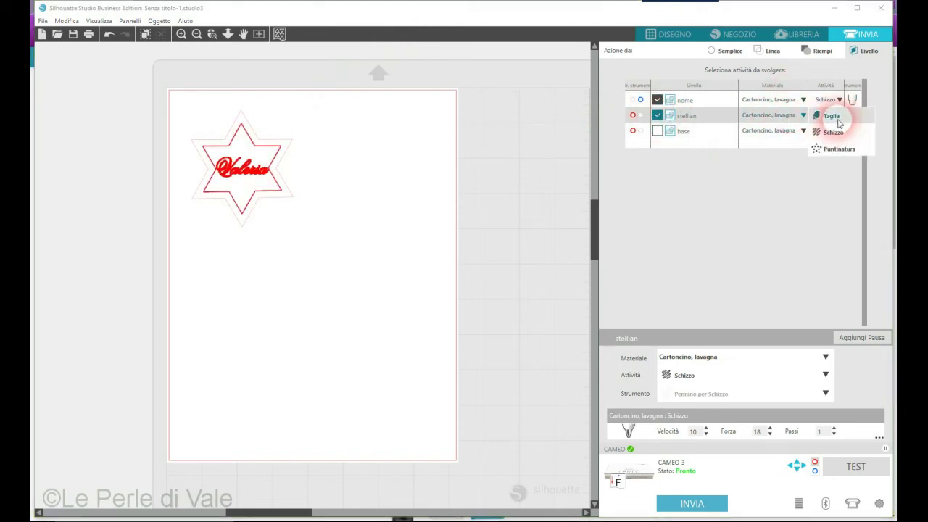
left_click(832, 117)
left_click(854, 117)
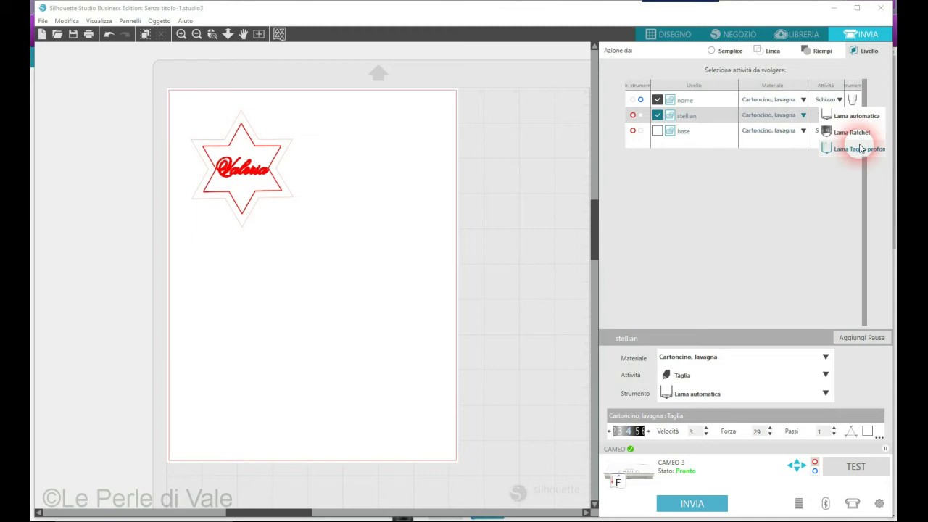
left_click(760, 162)
- Include the base layer in the job and set its material to Cartoncino Chipboard
left_click(657, 132)
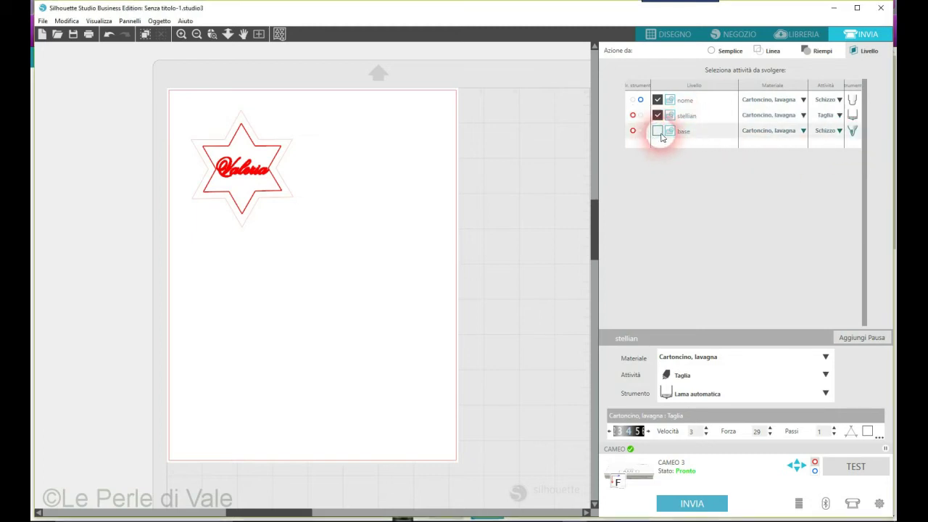
left_click(801, 131)
left_click(805, 130)
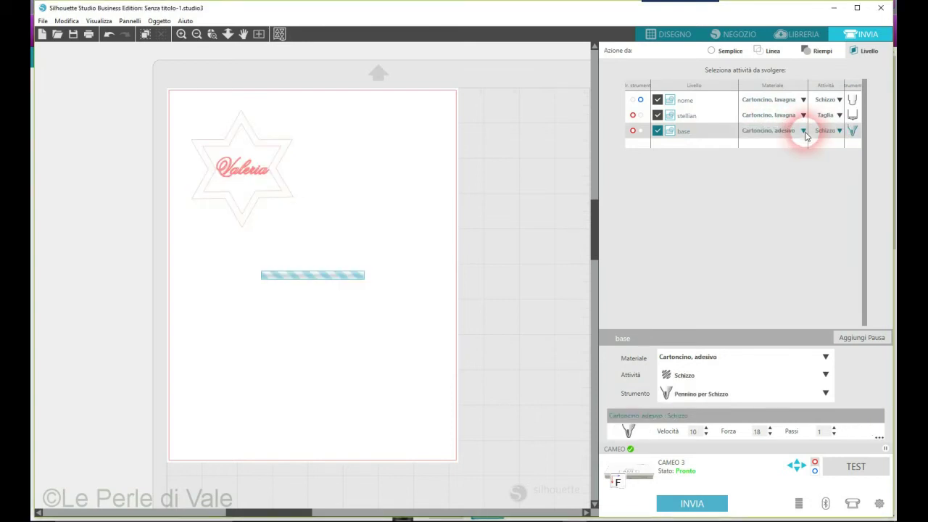
left_click(805, 135)
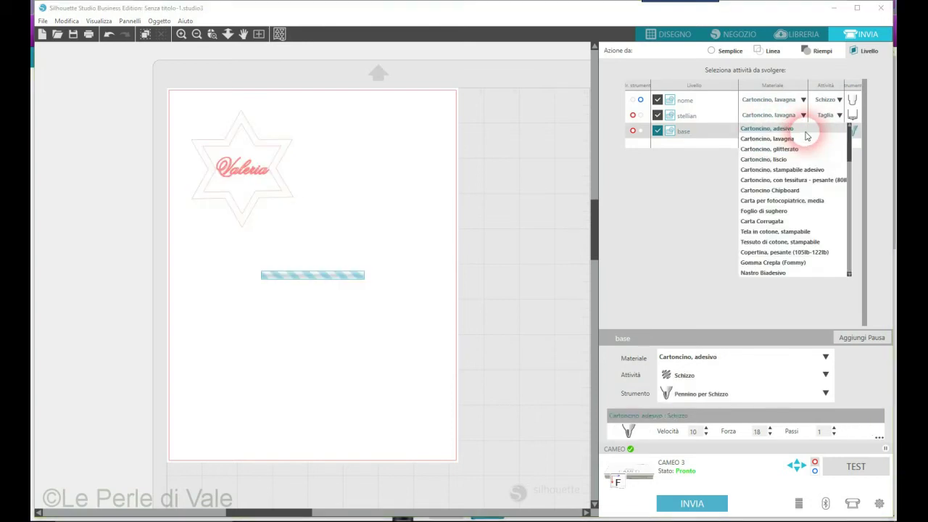
left_click(770, 190)
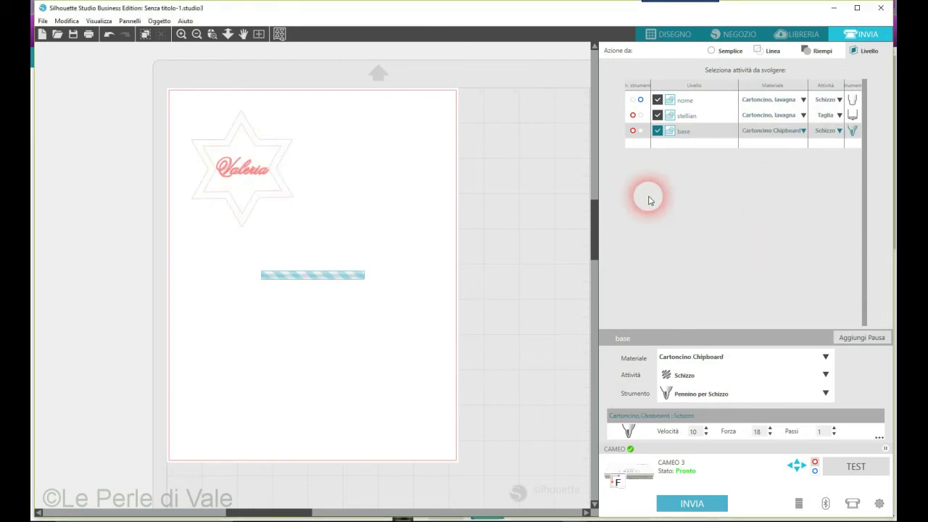
- Set the base layer's action to Taglia with the Lama automatica tool
left_click(839, 132)
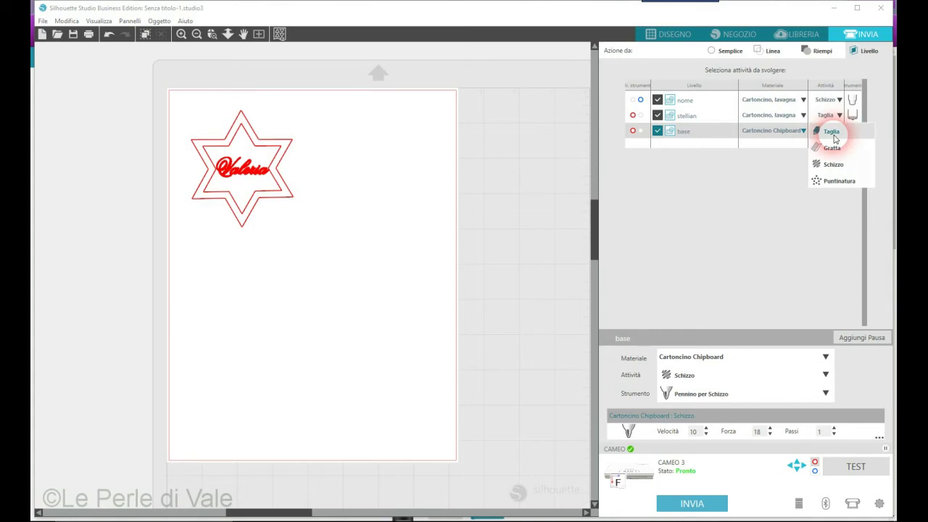
left_click(834, 135)
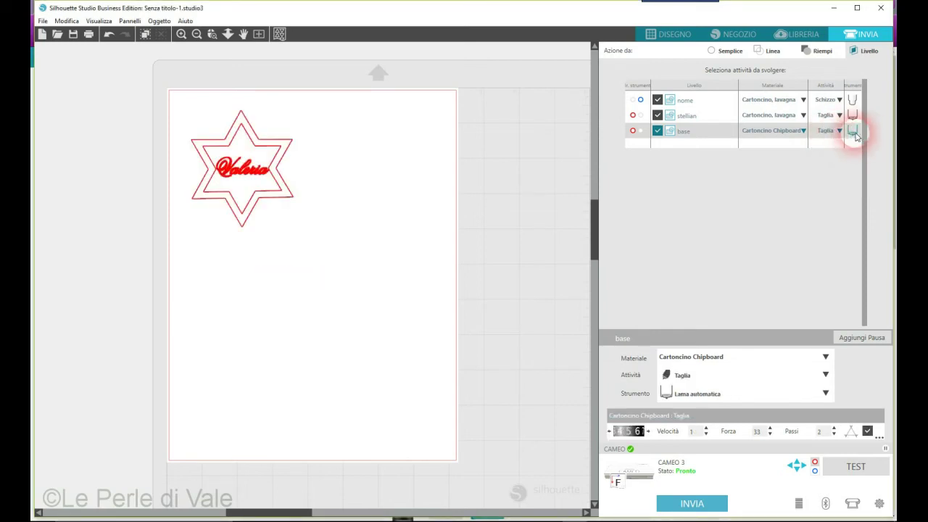
left_click(857, 137)
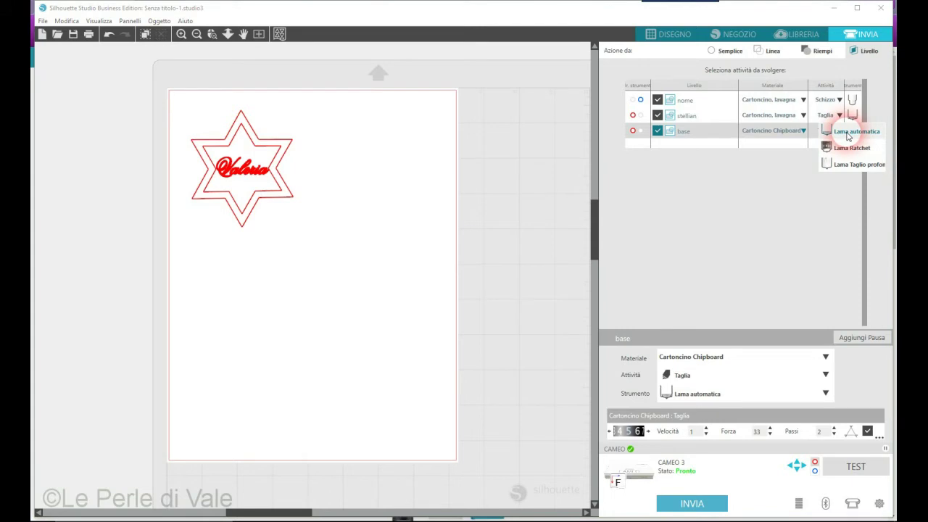
left_click(848, 137)
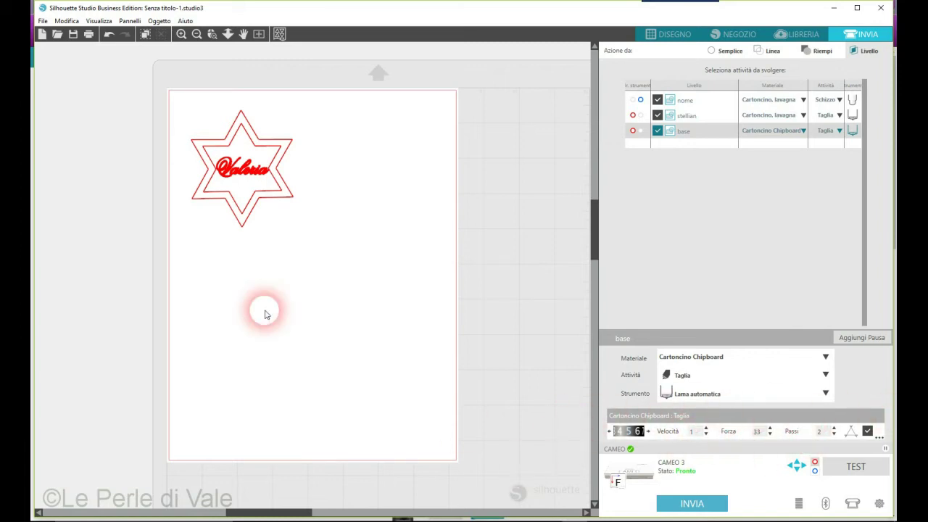
- Exclude the stellian and base layers so that only the nome layer is sent
left_click(657, 116)
left_click(657, 130)
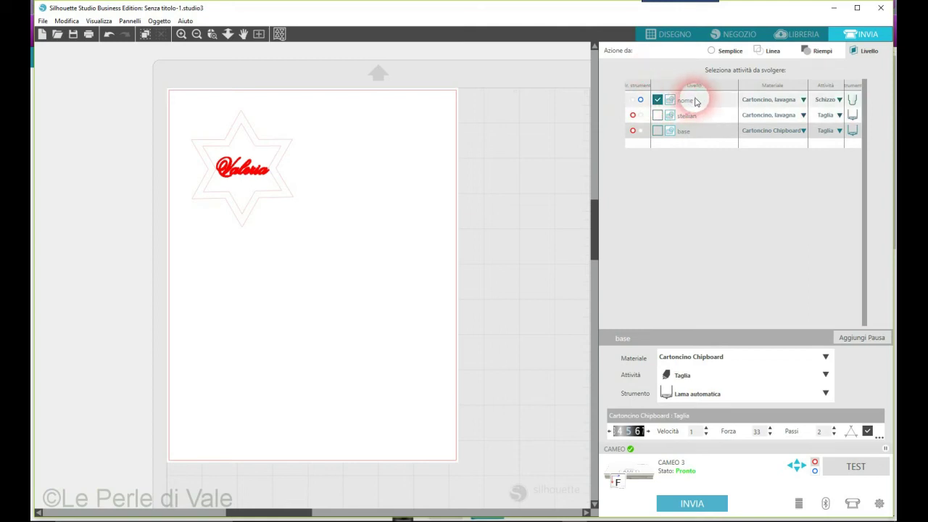
- Enable the stellian layer and exclude the nome layer so that only the inner star is cut
left_click(656, 99)
left_click(655, 116)
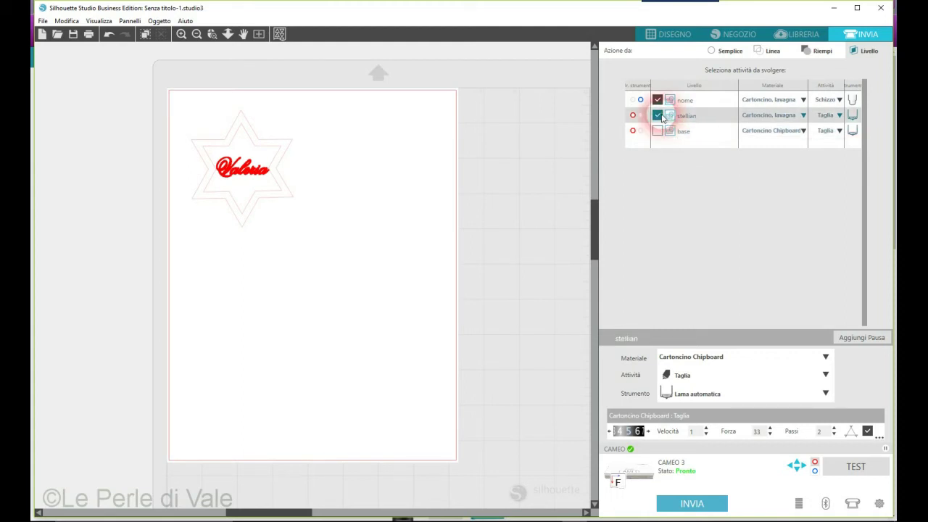
left_click(695, 118)
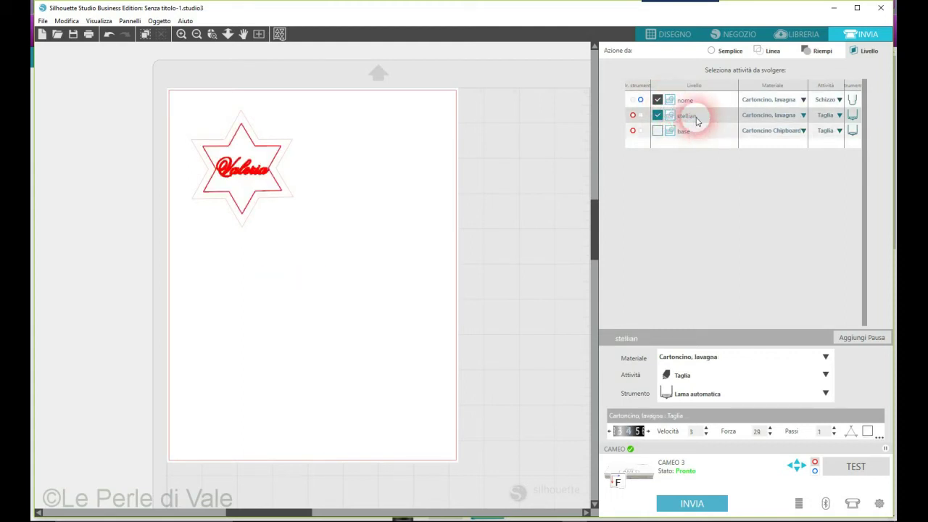
left_click(657, 100)
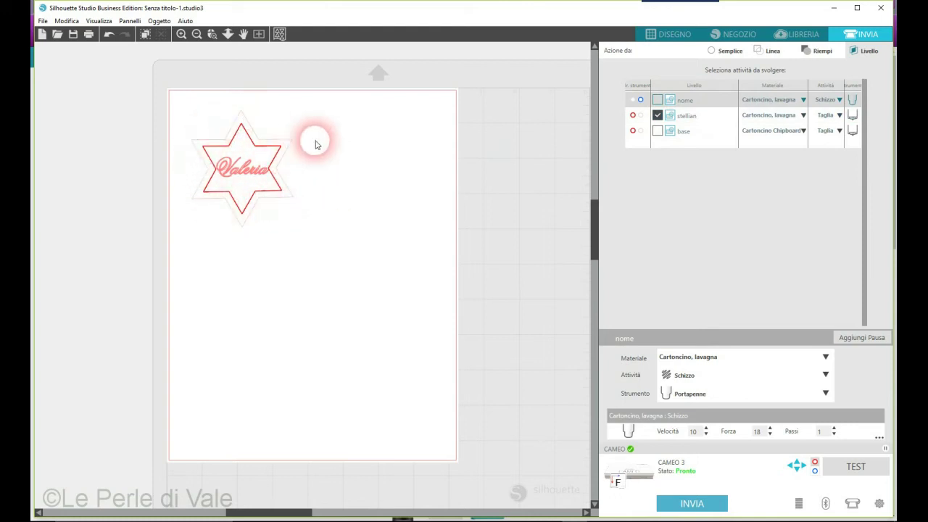
- Enable the base layer, exclude the stellian layer and select the base entry so that only the outer star is cut
left_click(657, 131)
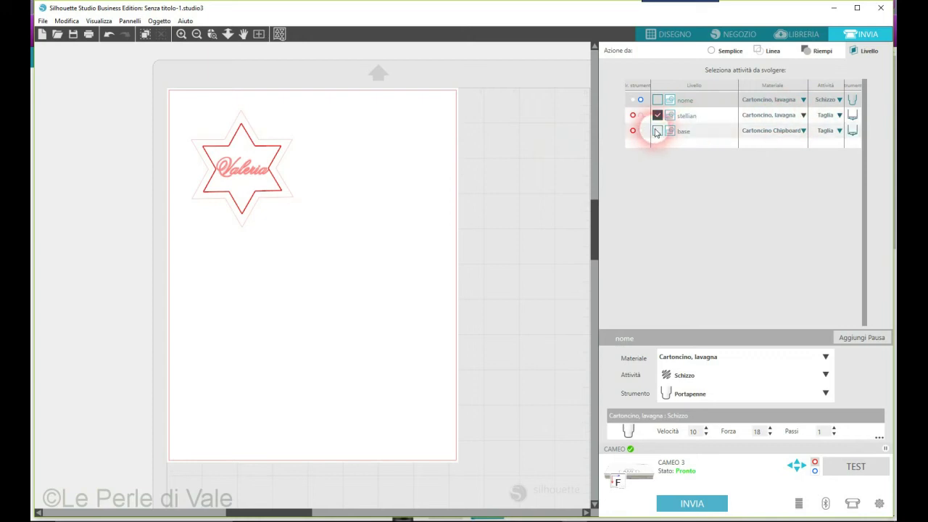
left_click(657, 115)
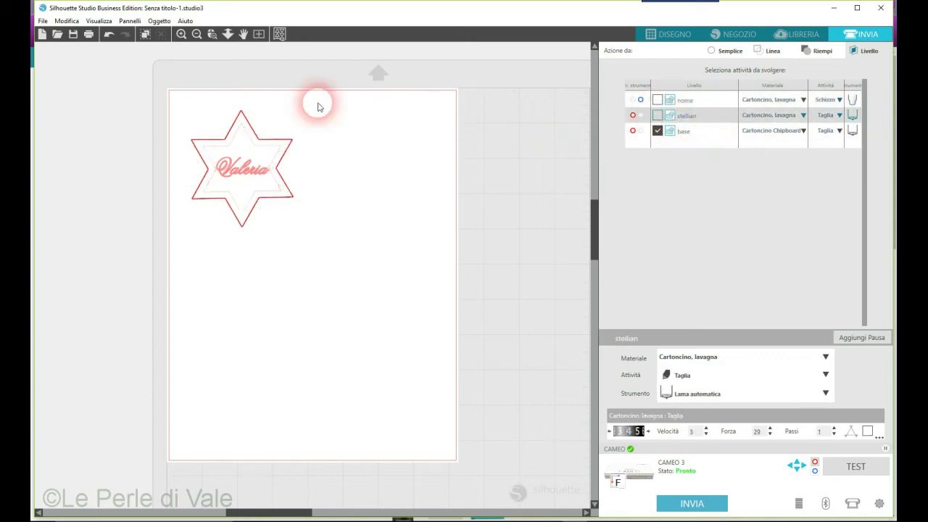
left_click(642, 116)
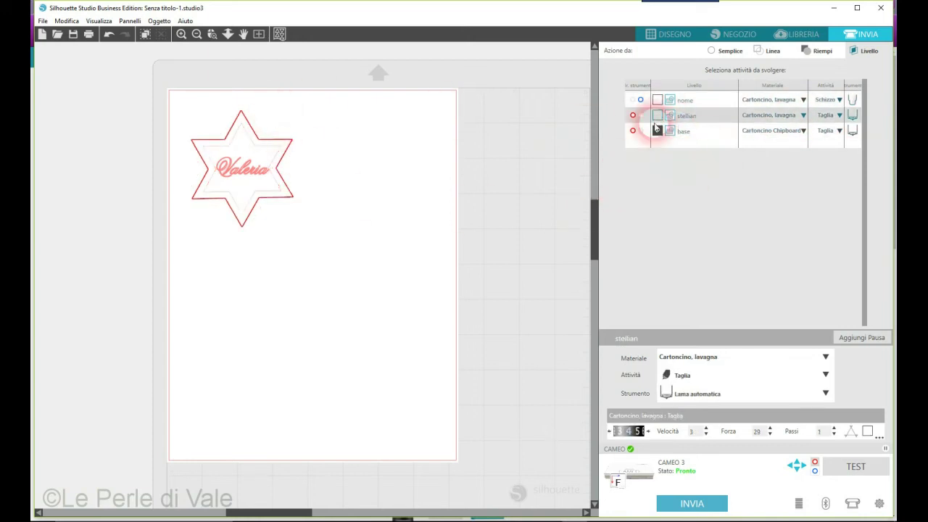
left_click(701, 133)
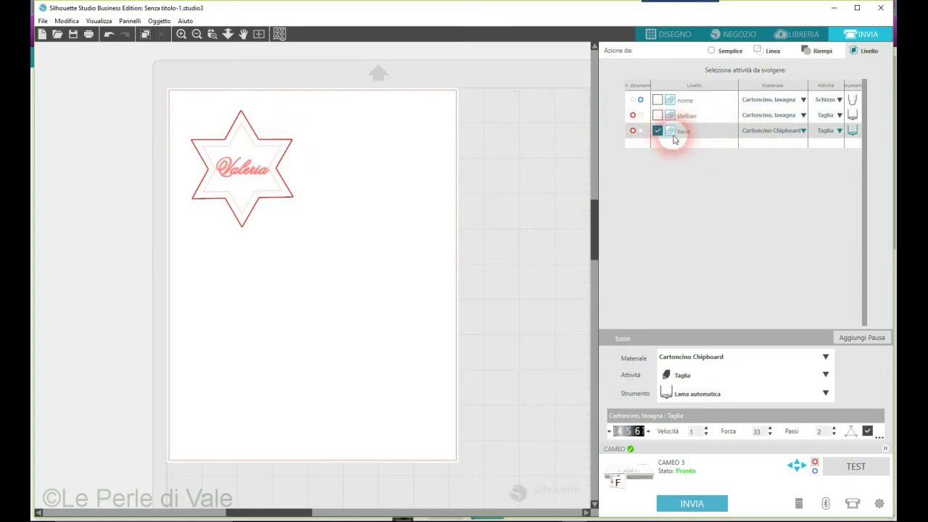